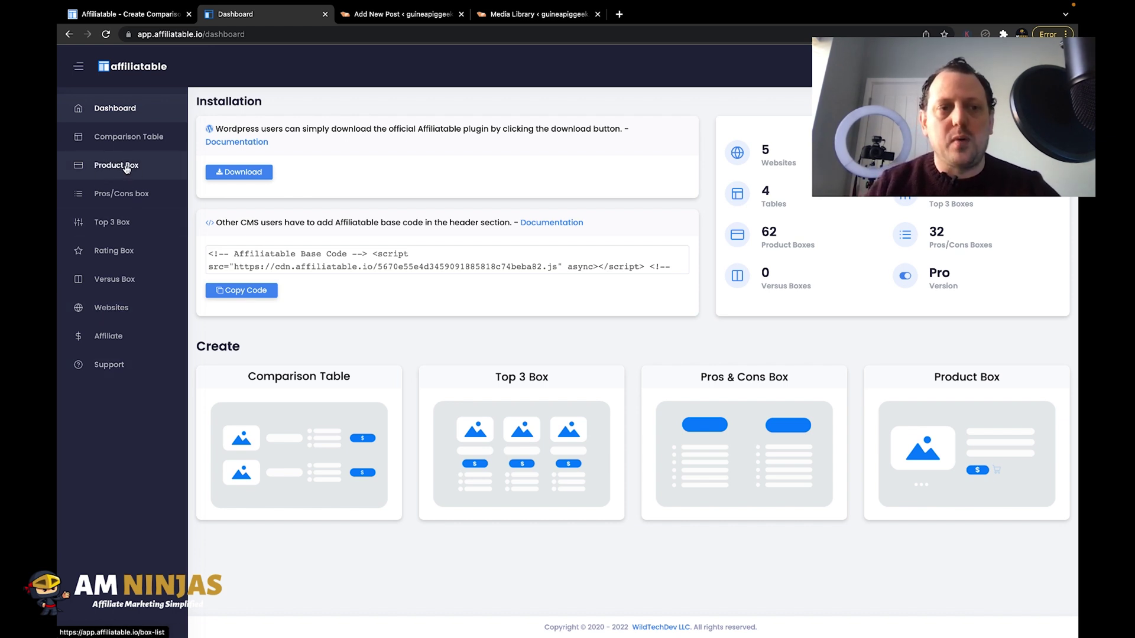
Start a new product box for the website guineapiggeek.com
left_click(125, 168)
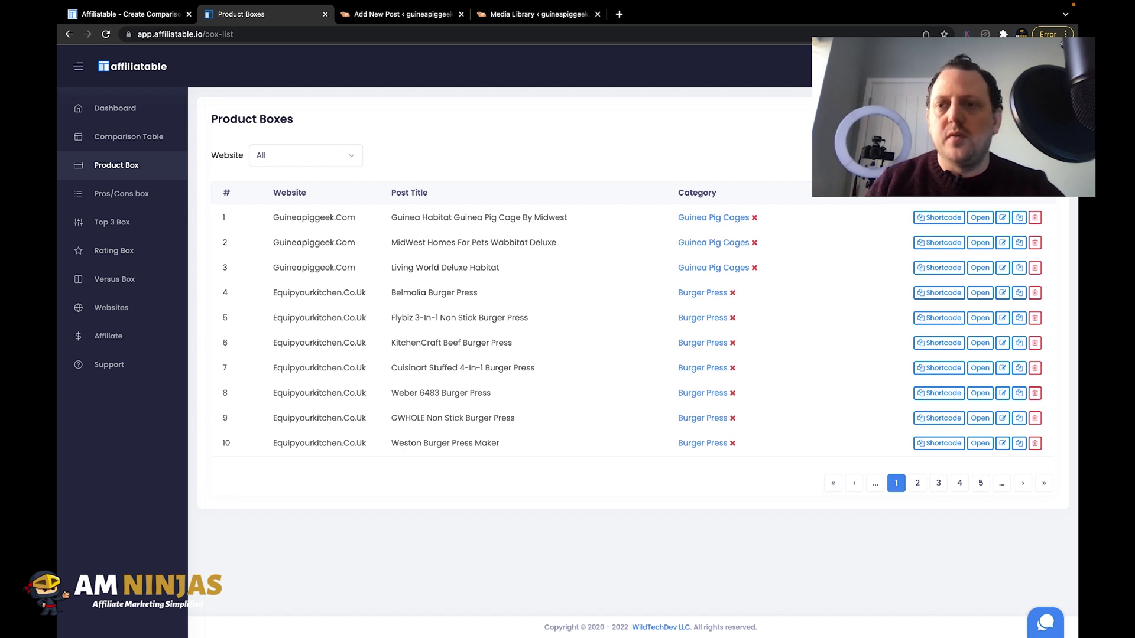
left_click(1005, 119)
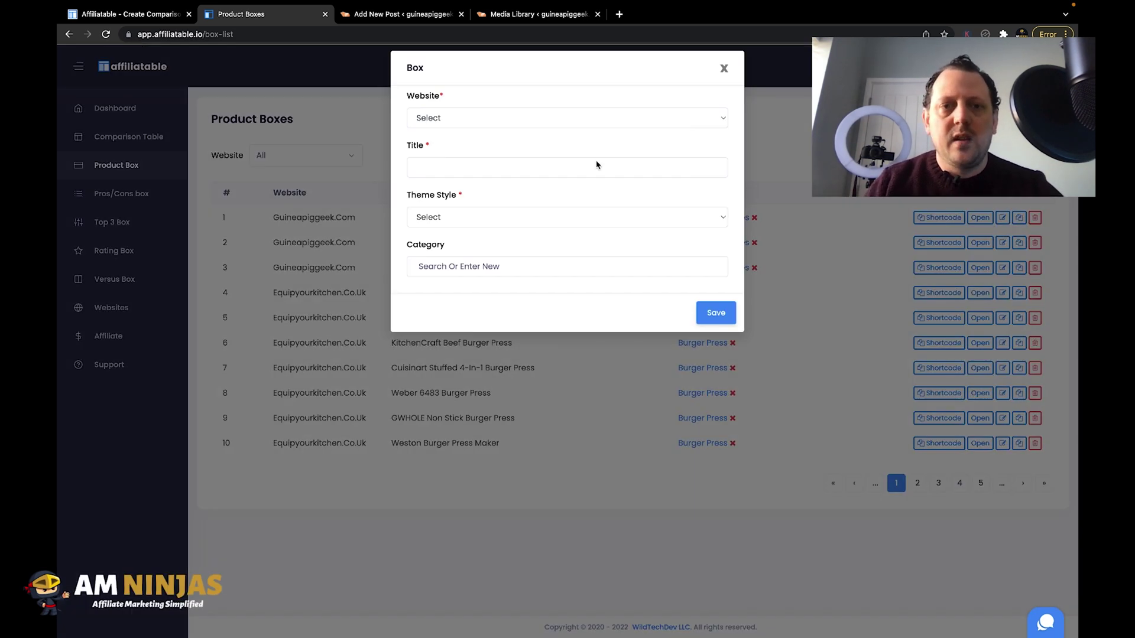
left_click(465, 123)
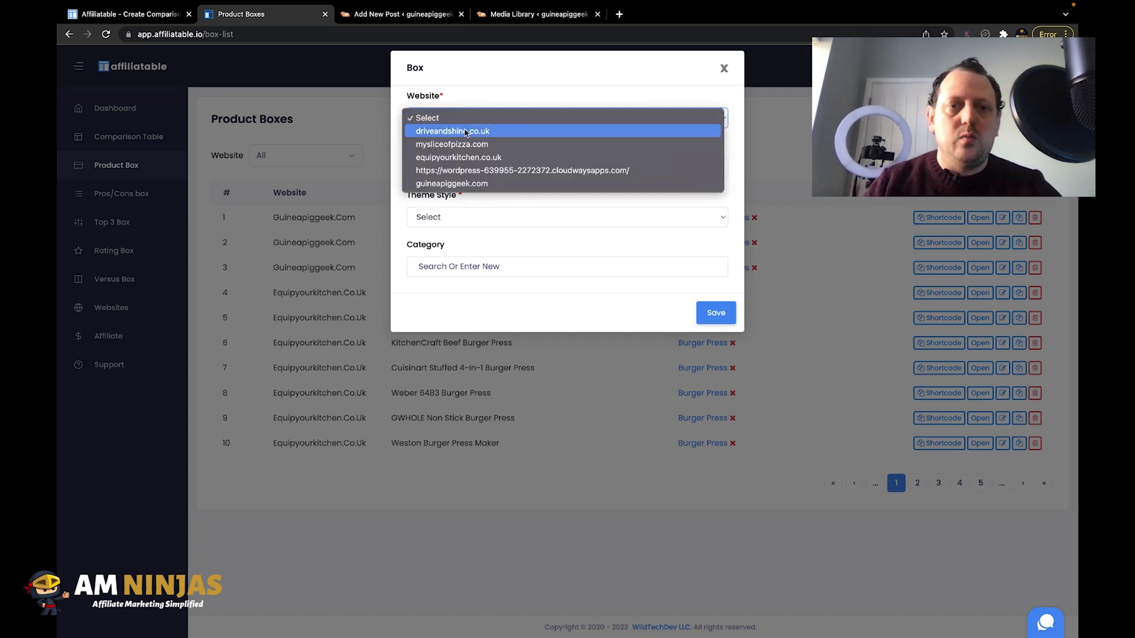
left_click(472, 185)
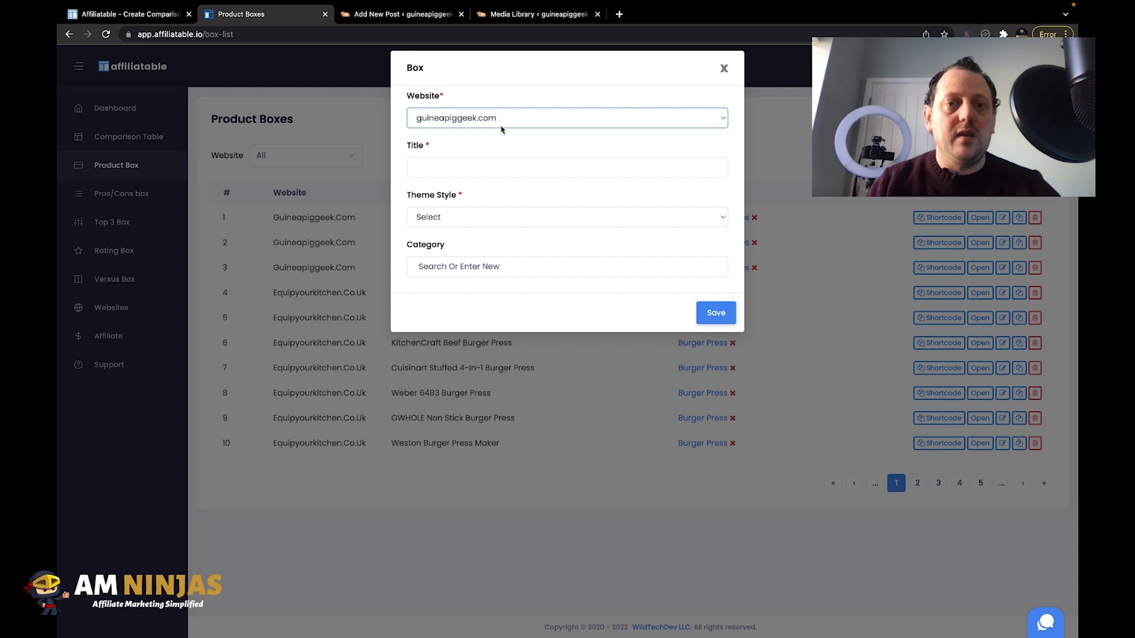
Title the box 'Guinea Pig Cage' and choose the Box 4 (Free) theme style
left_click(456, 165)
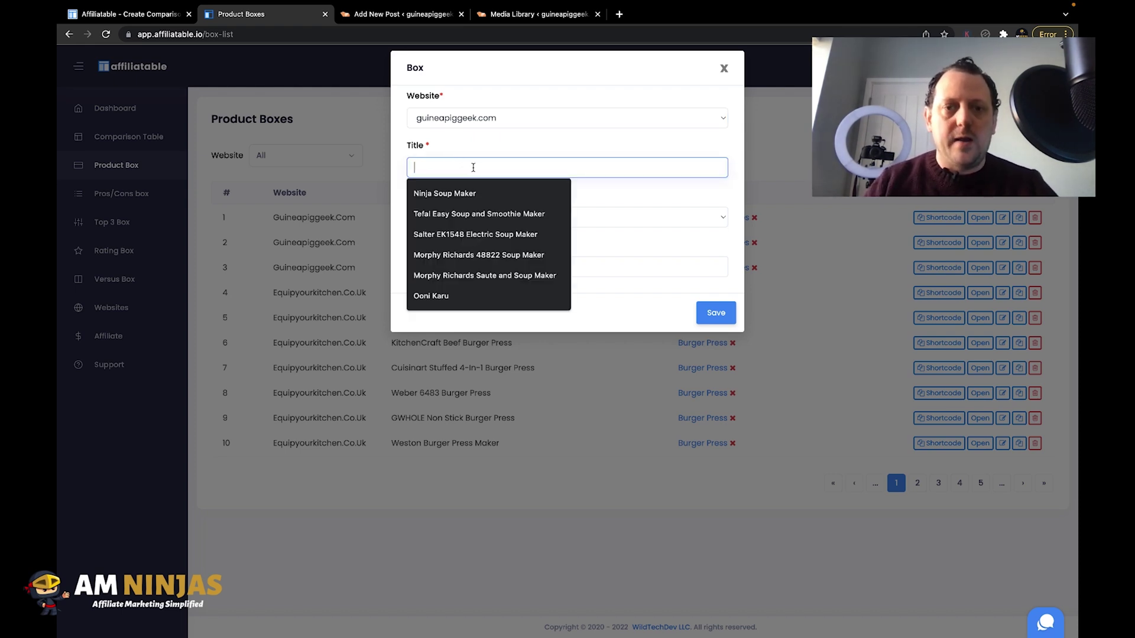
type("Guine")
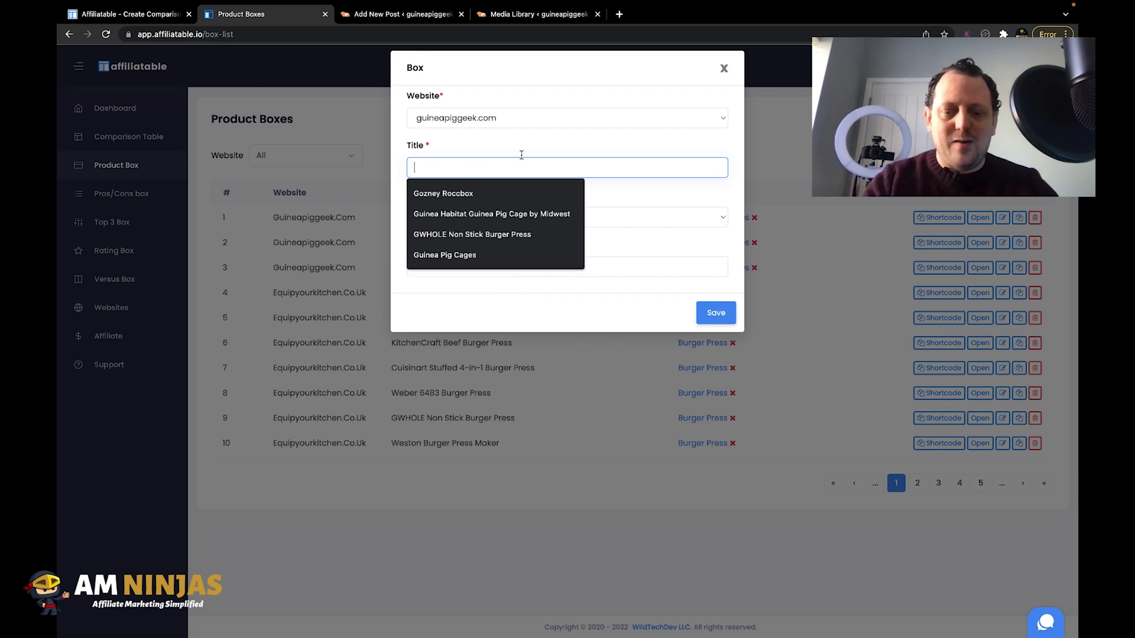
type("a Pog C")
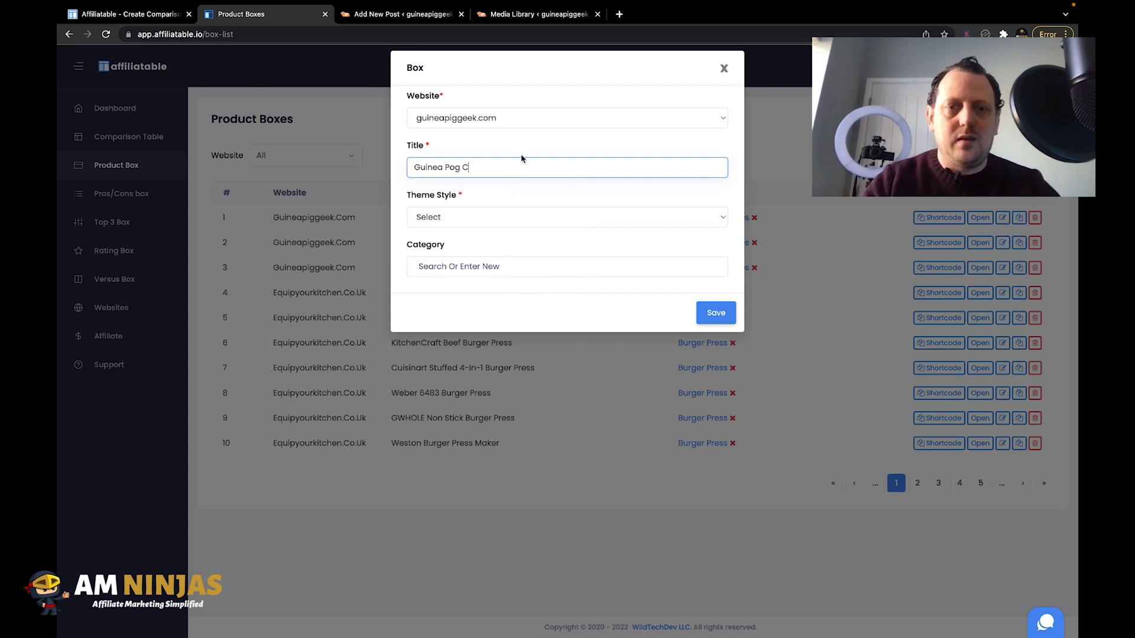
key("BackSpace")
key("BackSpace")
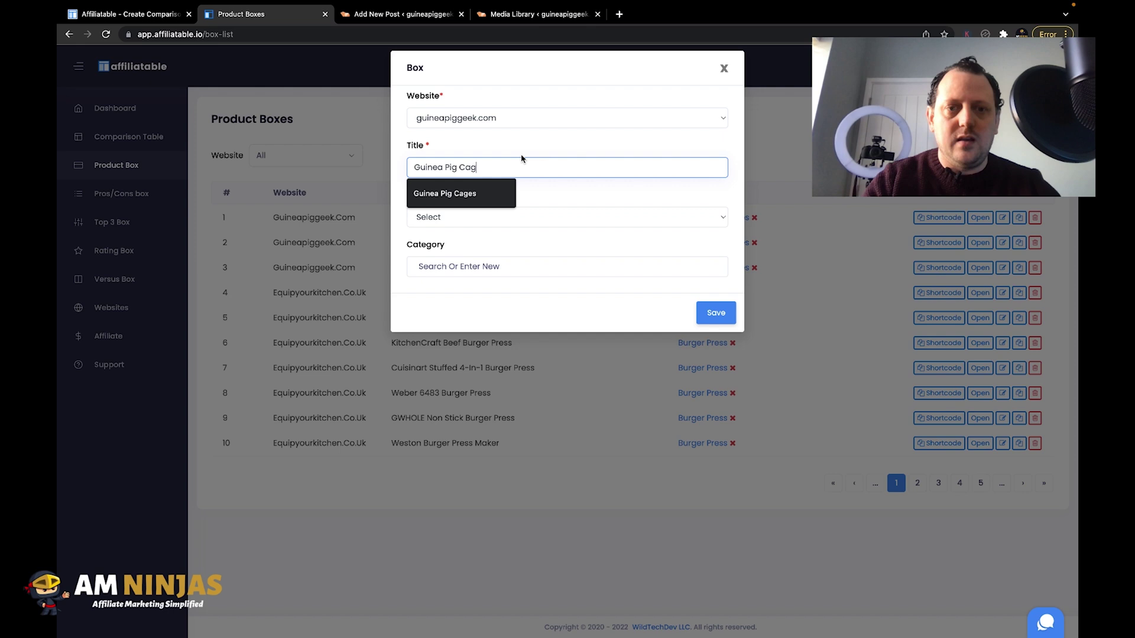
left_click(584, 197)
left_click(550, 219)
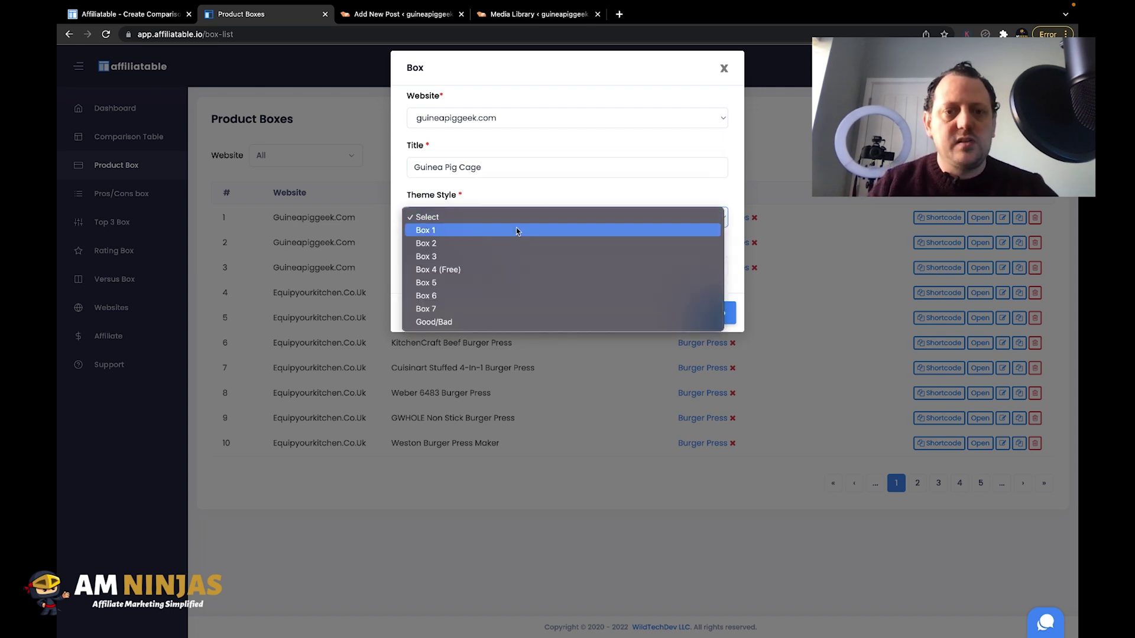
left_click(451, 270)
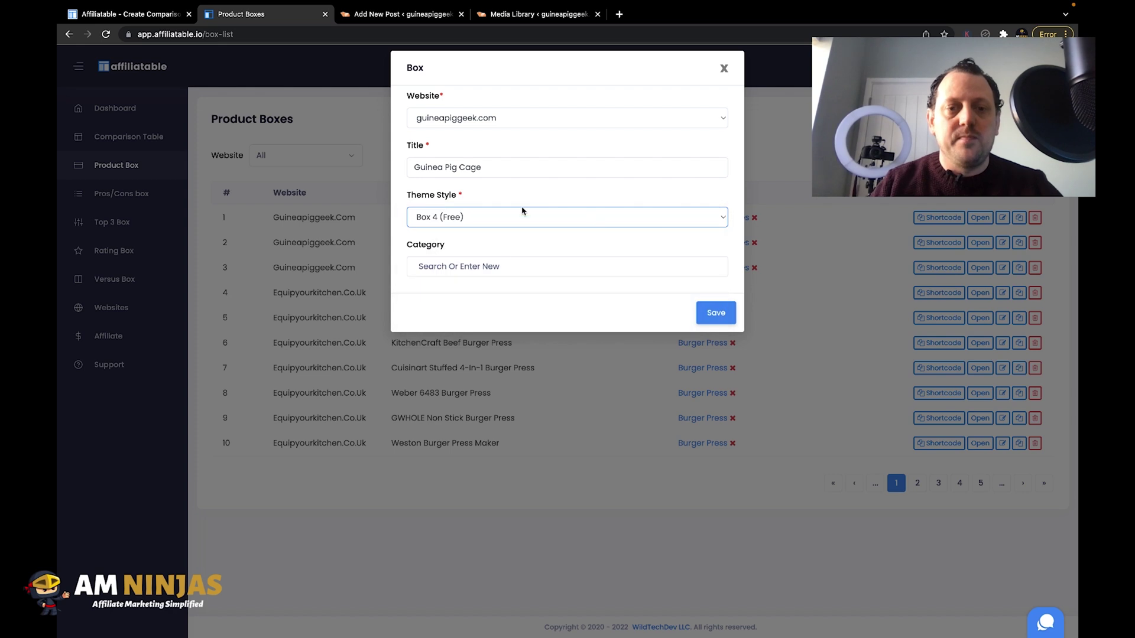
left_click(510, 269)
scroll(466, 396, "down", 3)
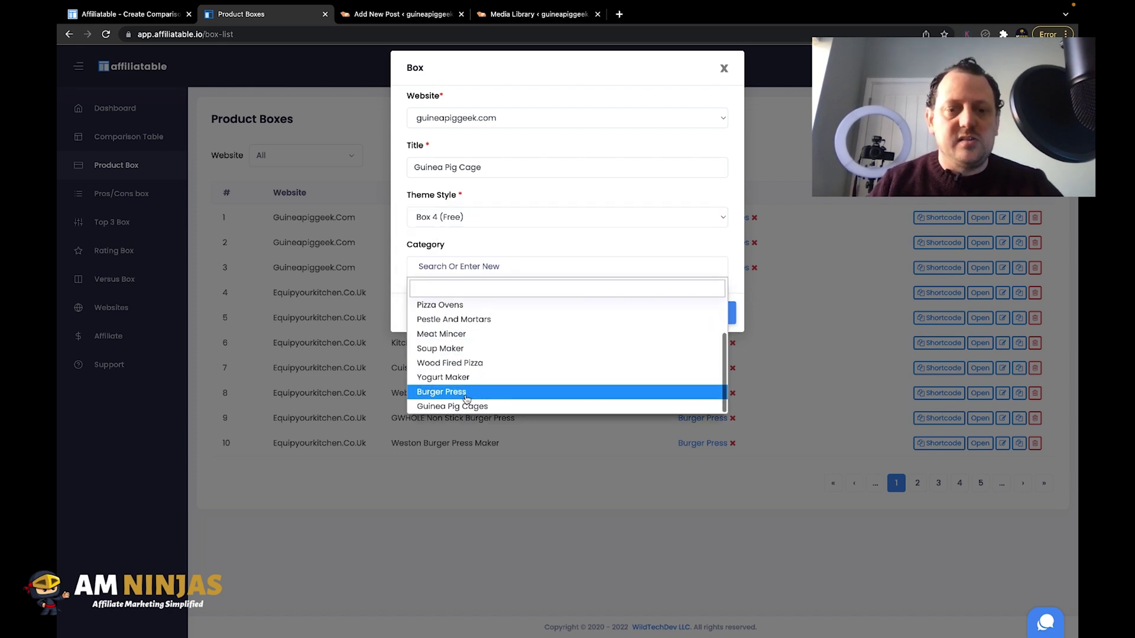
Put the box in the Guinea Pig Cages category and save it
left_click(465, 407)
left_click(719, 314)
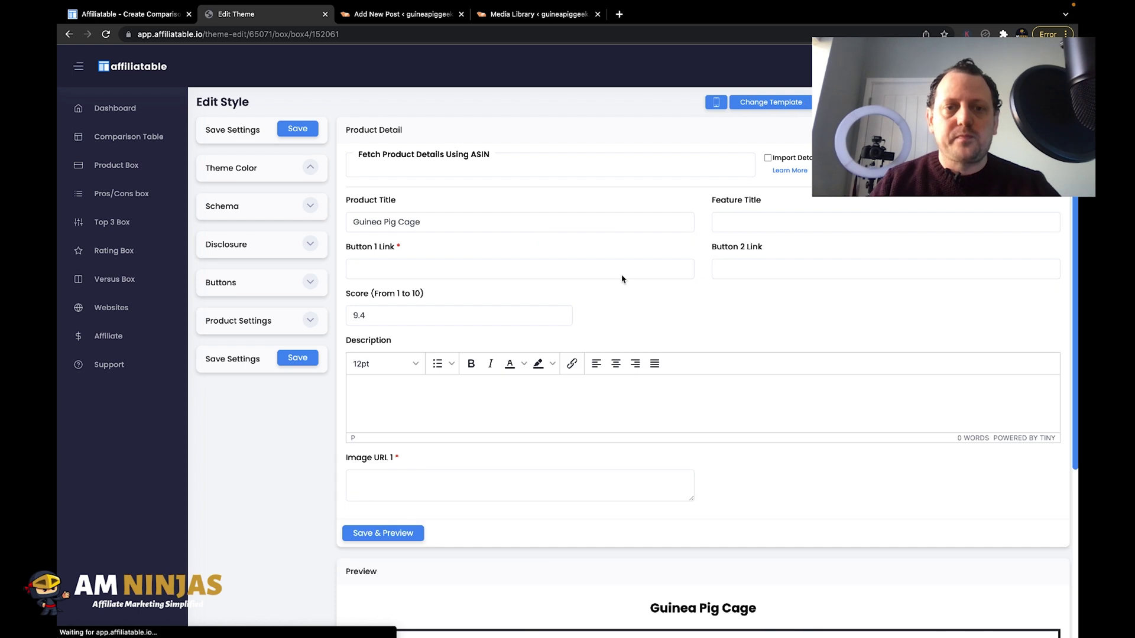
scroll(622, 279, "down", 2)
scroll(591, 224, "up", 2)
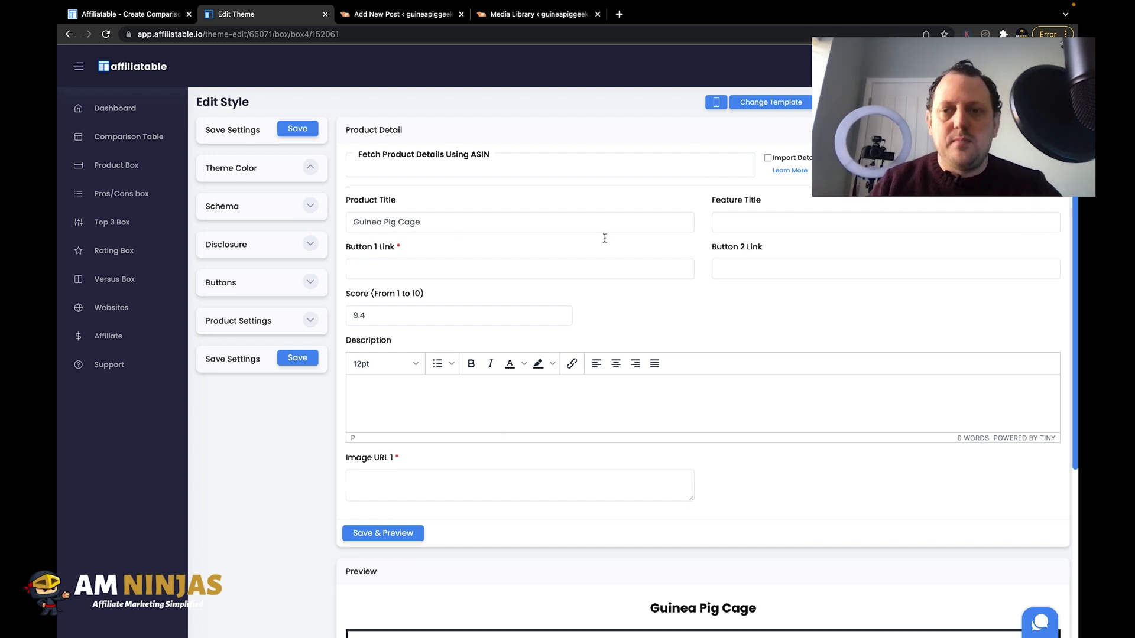
Set the feature title to Editor's Choice
left_click(759, 222)
left_click(755, 288)
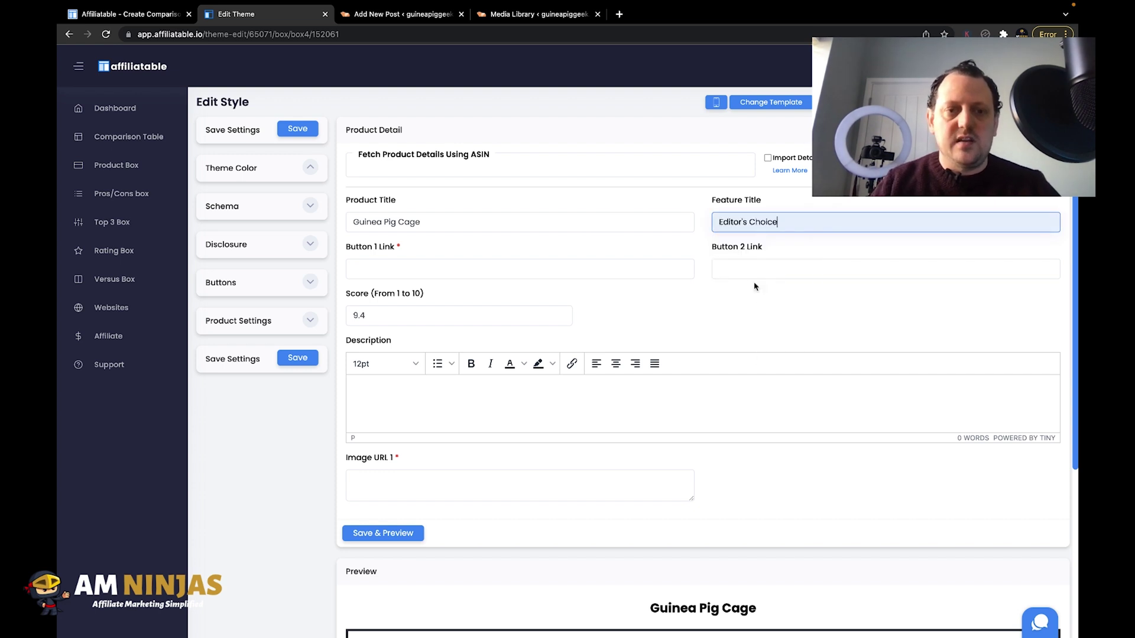
scroll(395, 241, "down", 1)
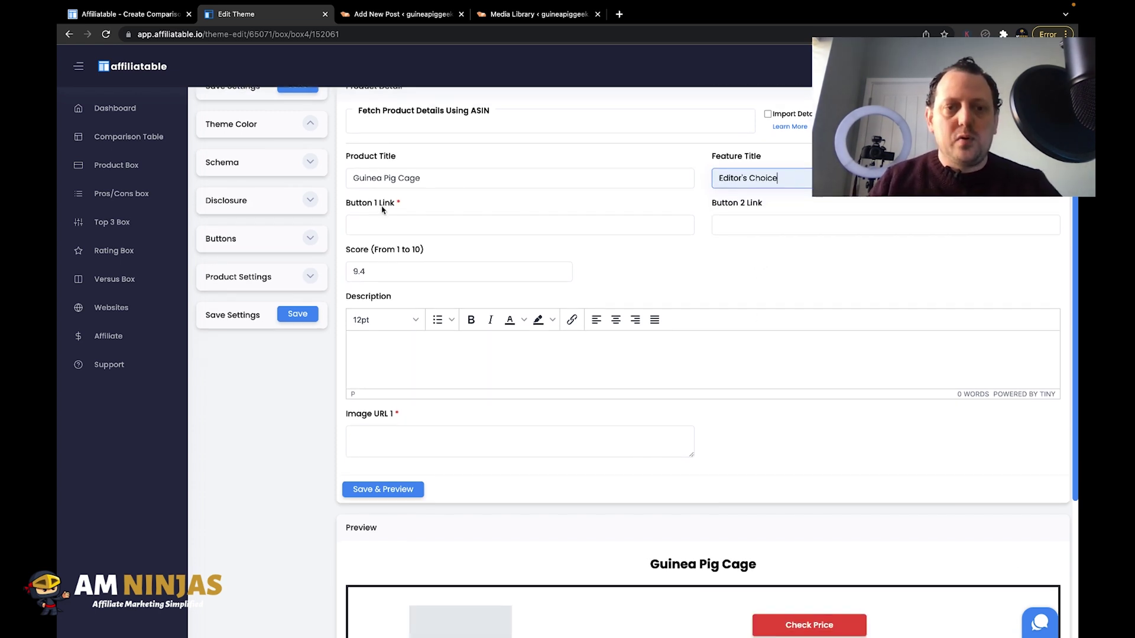
scroll(577, 280, "down", 3)
scroll(492, 209, "up", 3)
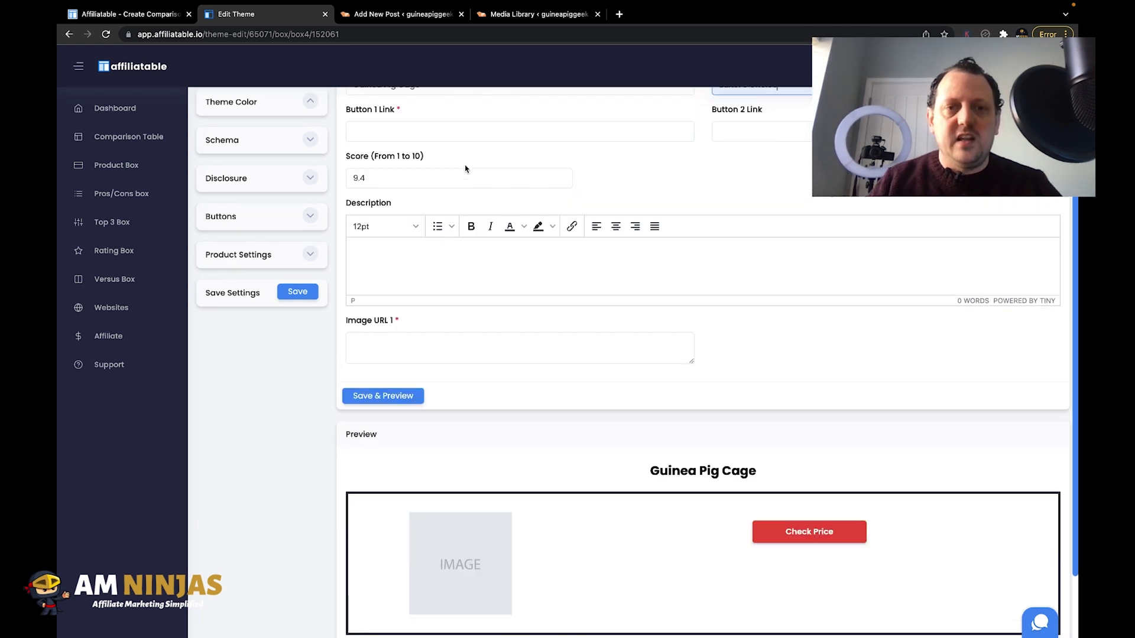
left_click(401, 235)
key("Tab")
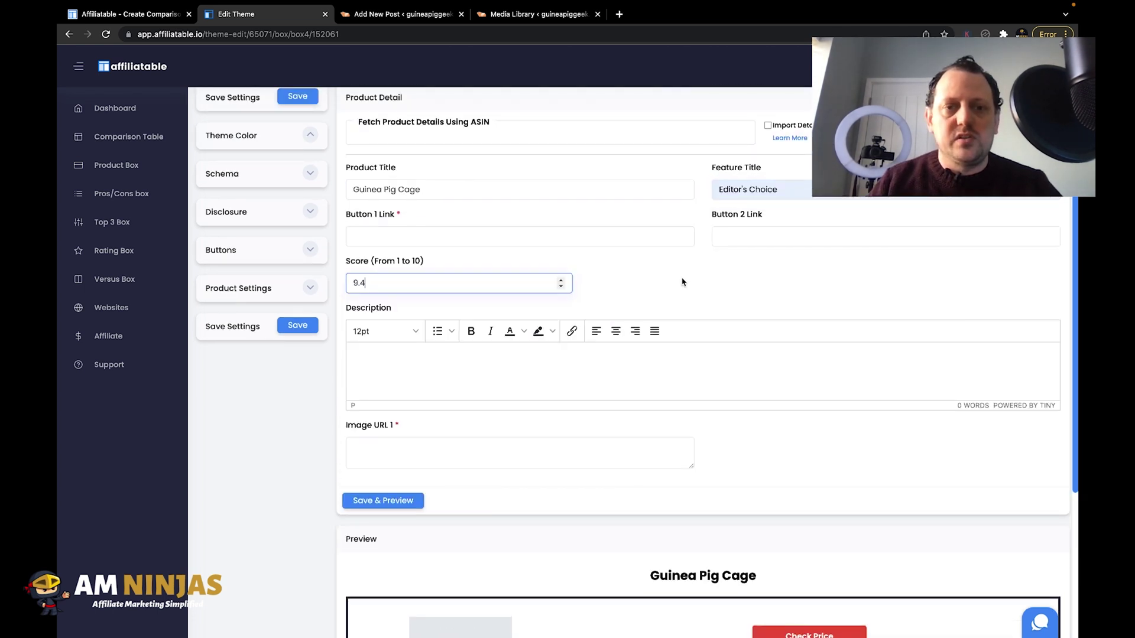
left_click(375, 238)
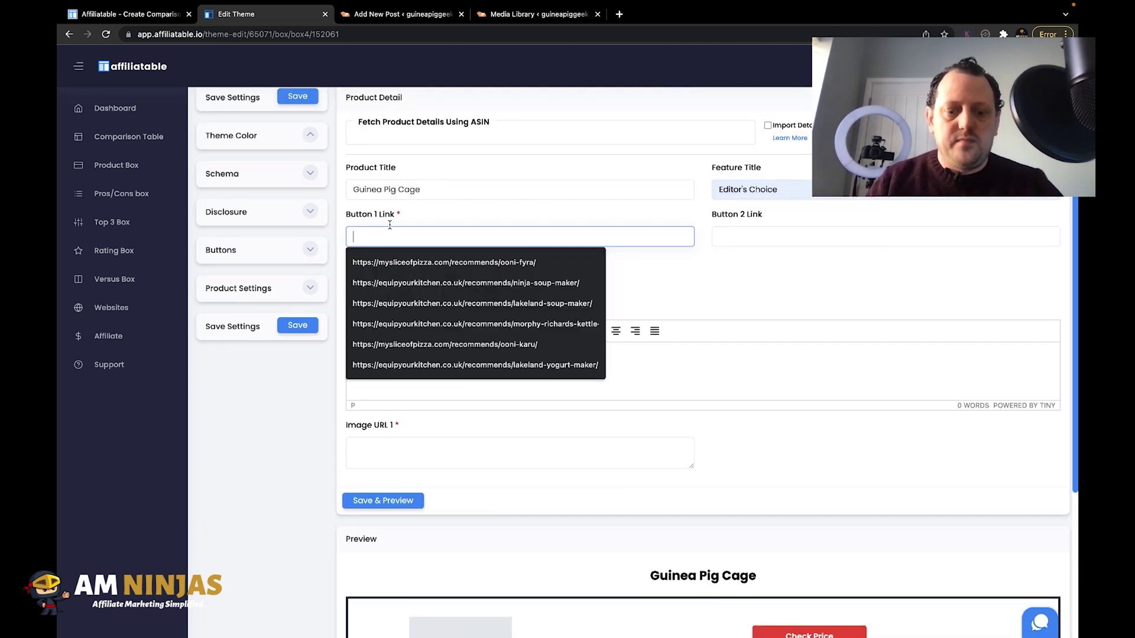
type("google.com")
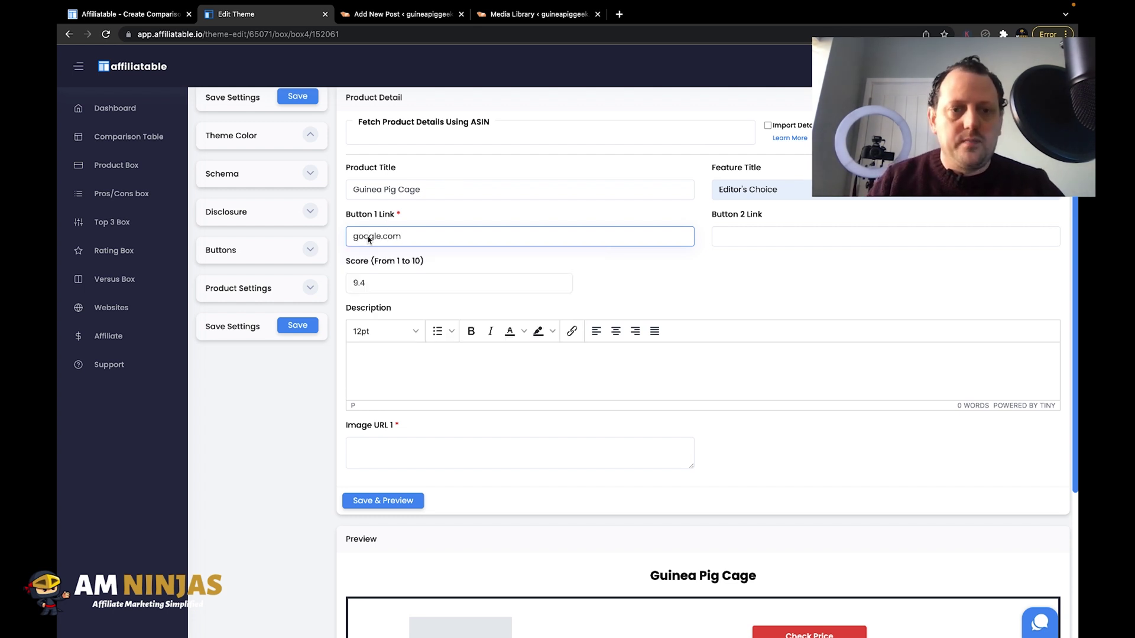
left_click(355, 237)
type("https://")
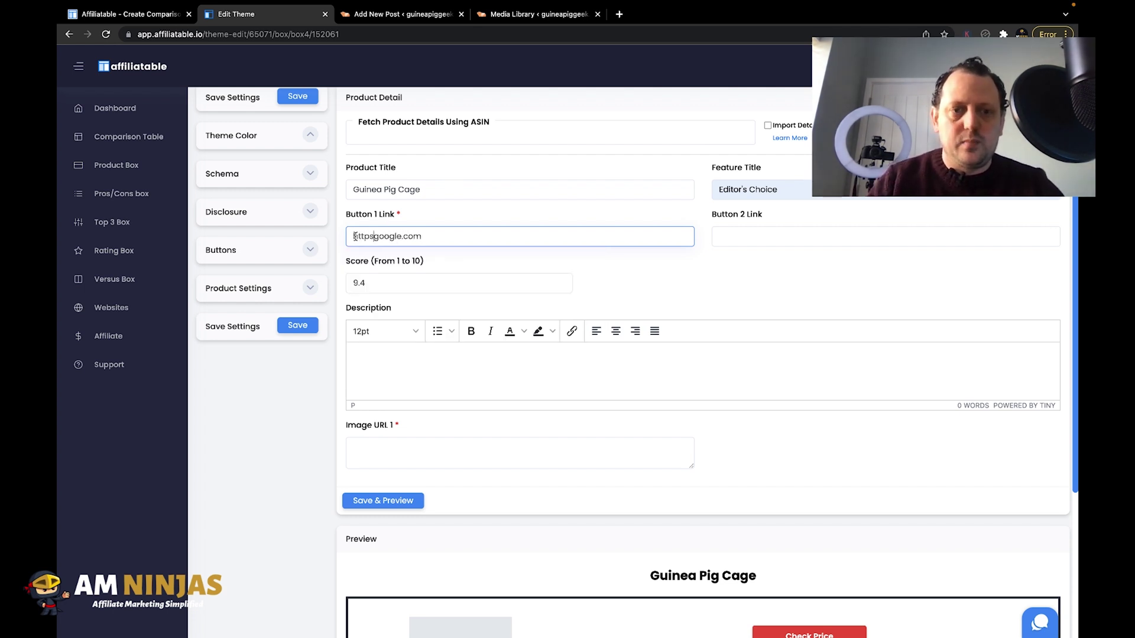
scroll(445, 262, "down", 1)
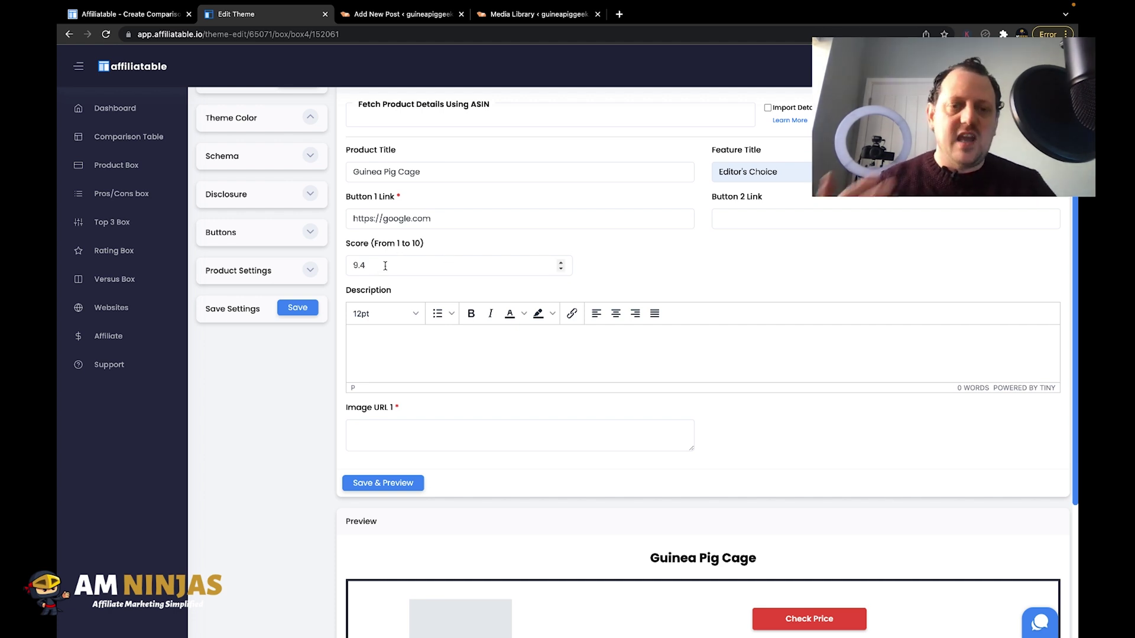
left_click(452, 261)
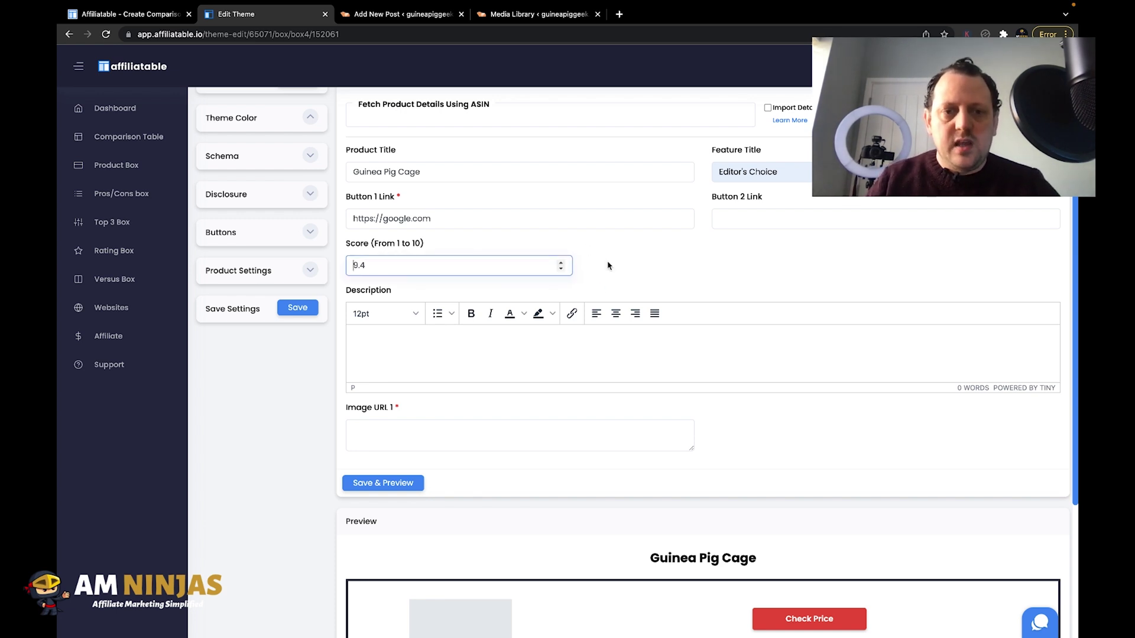
left_click(394, 340)
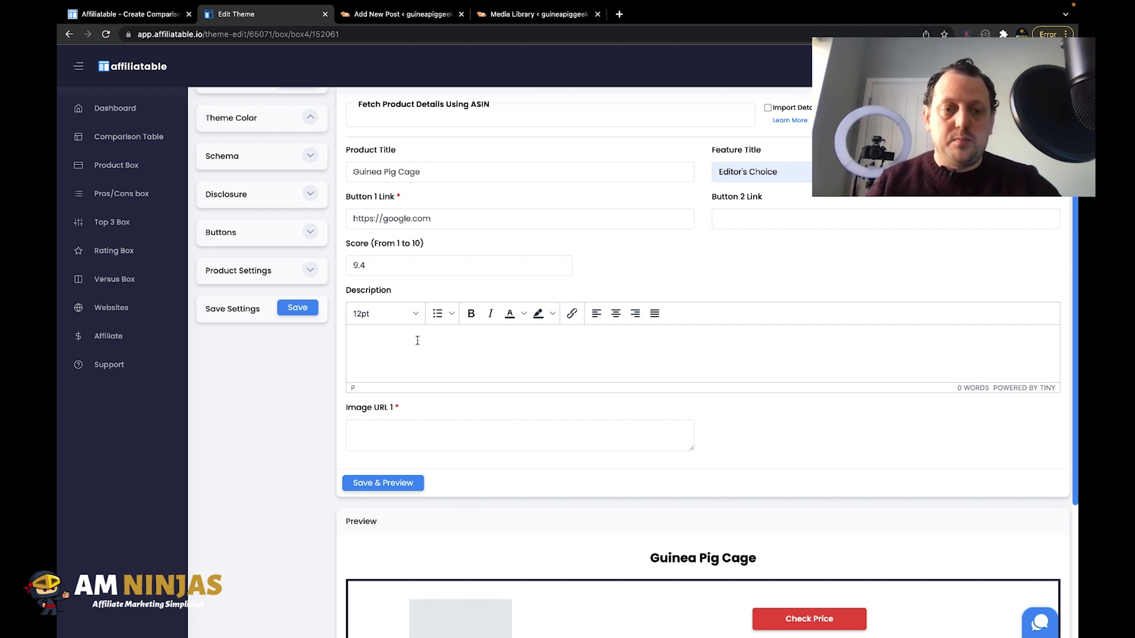
Paste the product description and bold the Technical Specs, Size and Weight labels
type("This Guinea Pig Cage from Midwest is a great option if your looking for something that gives you easy access to your piggies. Unlike some of the others in this list of best guinea pig cages, its perfect for portability. It's actually foldable, so if you ever need to give it a good clean and move it around then it's very easy to do so. The cage is 47 inches which is just enough for 2 guinea pigs. Obviously the more room the better, however this would be big enough. This is whats recommended by Veterinarians. What I do like about this cage is the options you have. You can get the standard cage which is good enough. However, you can get the plus version which comes with a divide in the middle and a ramp. This is great as it allows you to either separate your piggies or have two defined areas. For example one area where they eat and another where they play and have fun. The PVC base can be easily removed, so it can be properly cleaned. The main body of the cage is made from high quality wire. This combination makes it suitable for using indoors or outdoors. You can get it with or without a roof, making it very easy to access the inside of the cage. Although there is also a door on either end if you do have the roof on. Overall a great guinea pig cage because of the features and the price. Excellent value. Technical Specs Size: 47 x 24 x 14 inches Weight: 12.5 Pounds Material: Alloy Steel & PVC base")
scroll(488, 399, "down", 2)
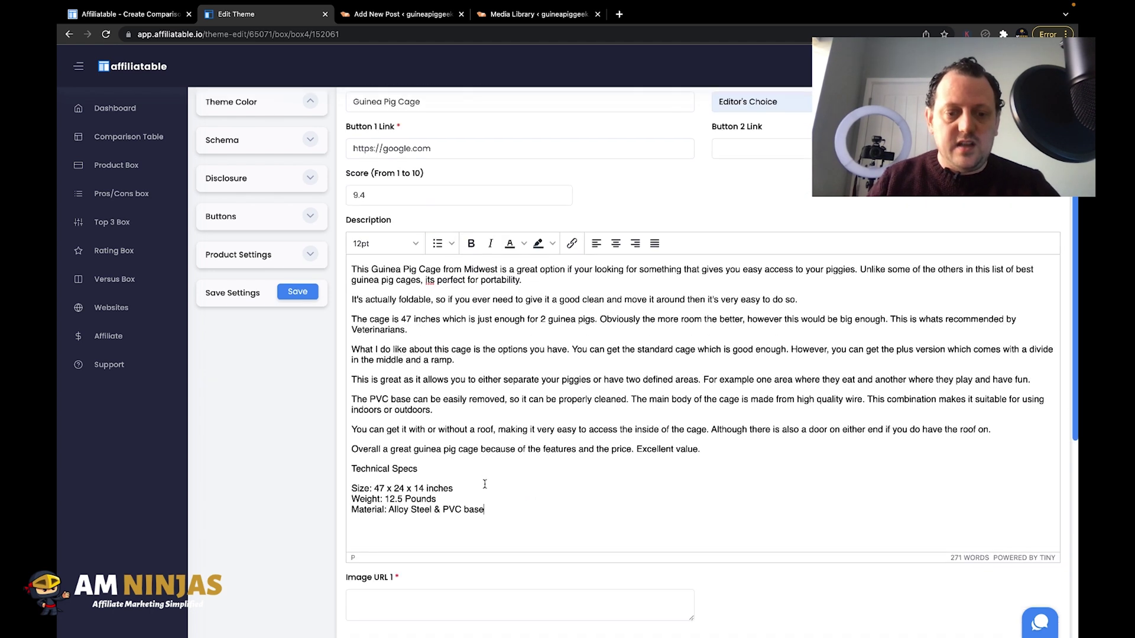
left_click_drag(427, 467, 360, 467)
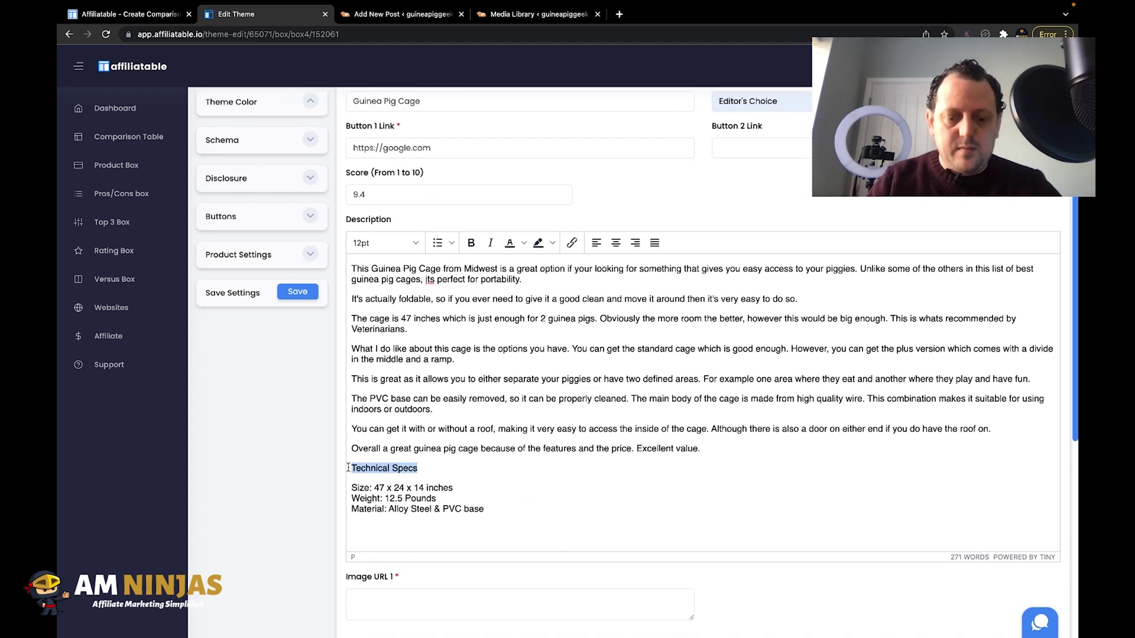
key("ctrl+b")
left_click(370, 486)
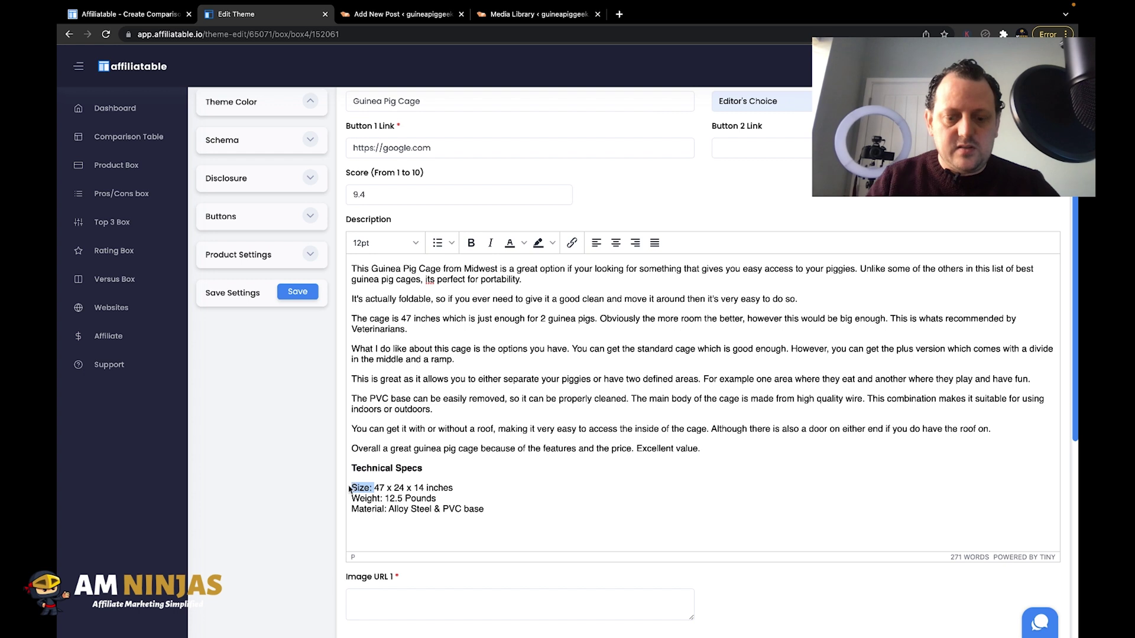
key("ctrl+b")
left_click_drag(383, 498, 350, 510)
key("ctrl+b")
key("ctrl+b")
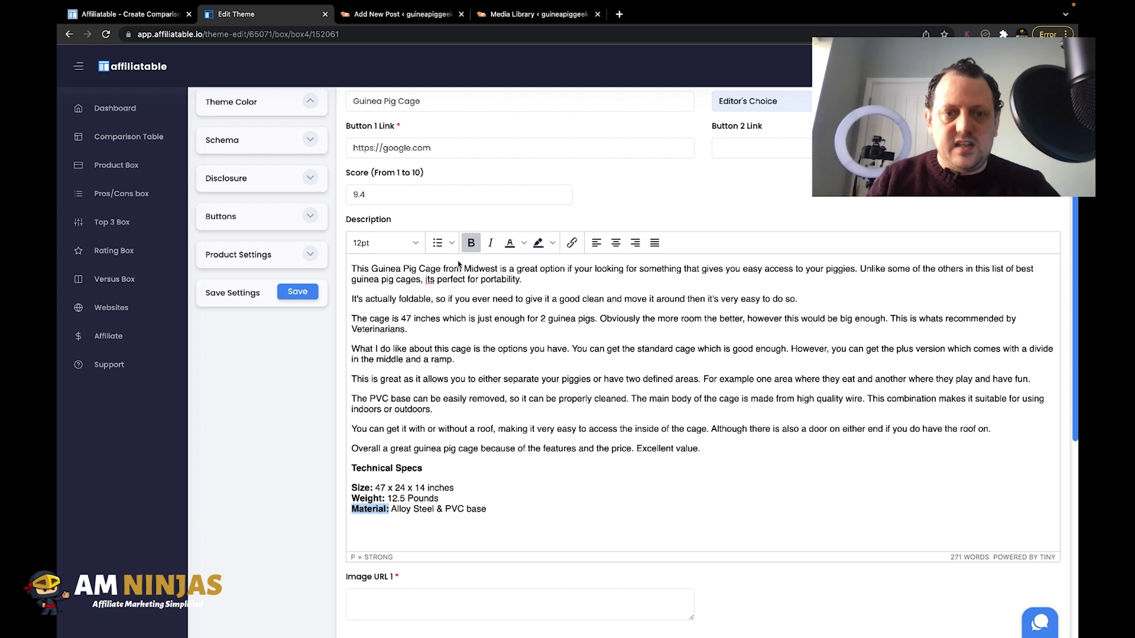
Select the cage image's file URL in the WordPress Media Library
left_click(443, 320)
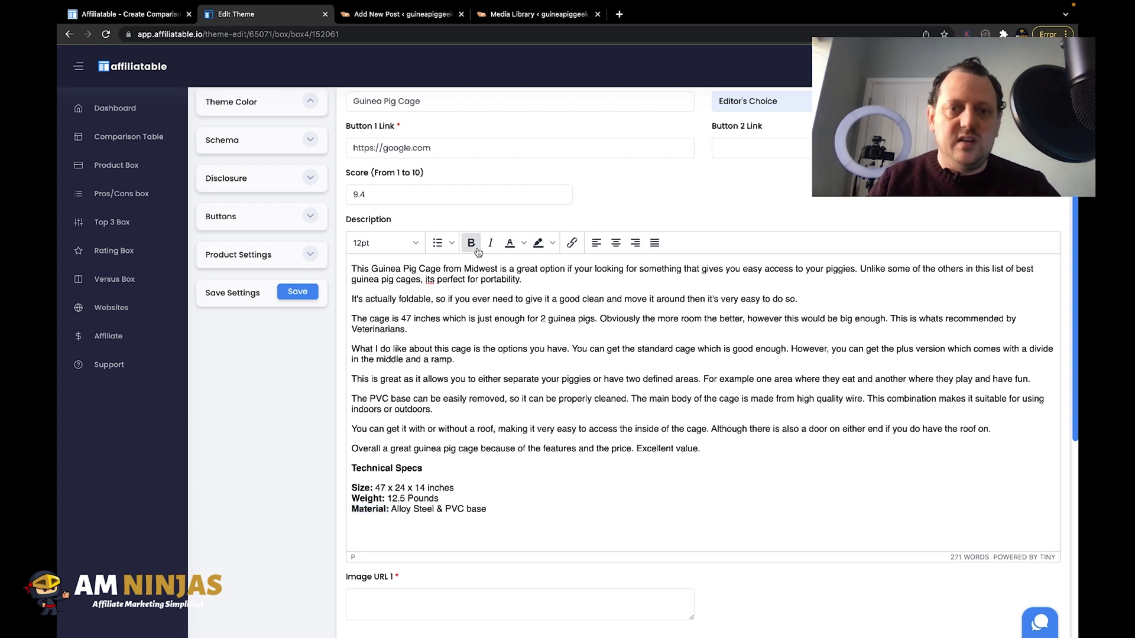
left_click(523, 244)
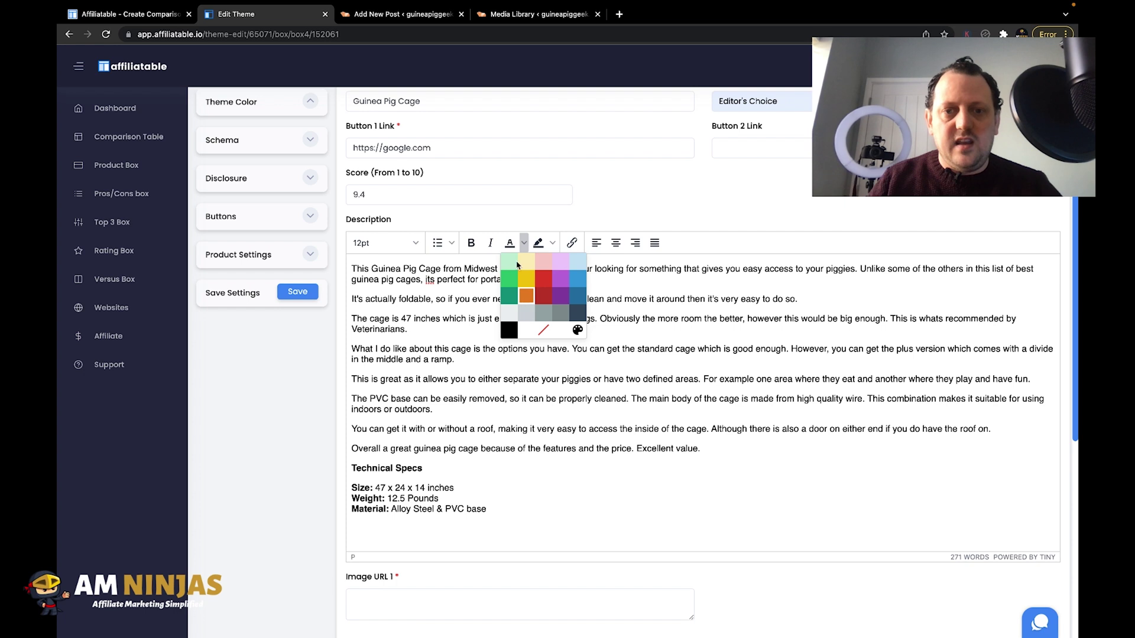
left_click(448, 338)
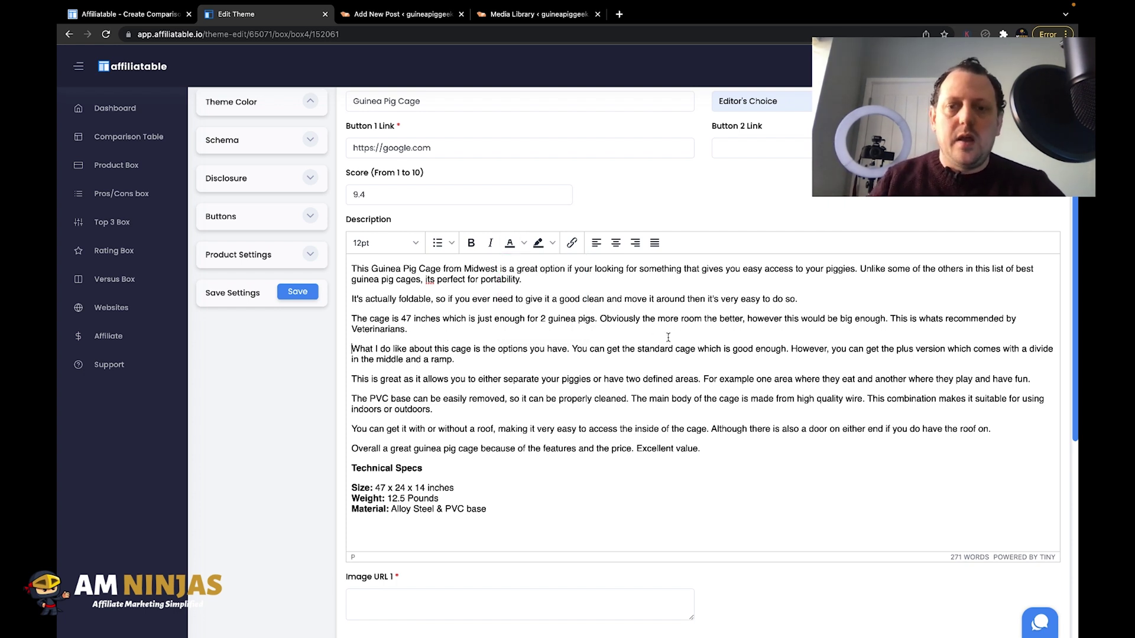
left_click_drag(681, 319, 351, 319)
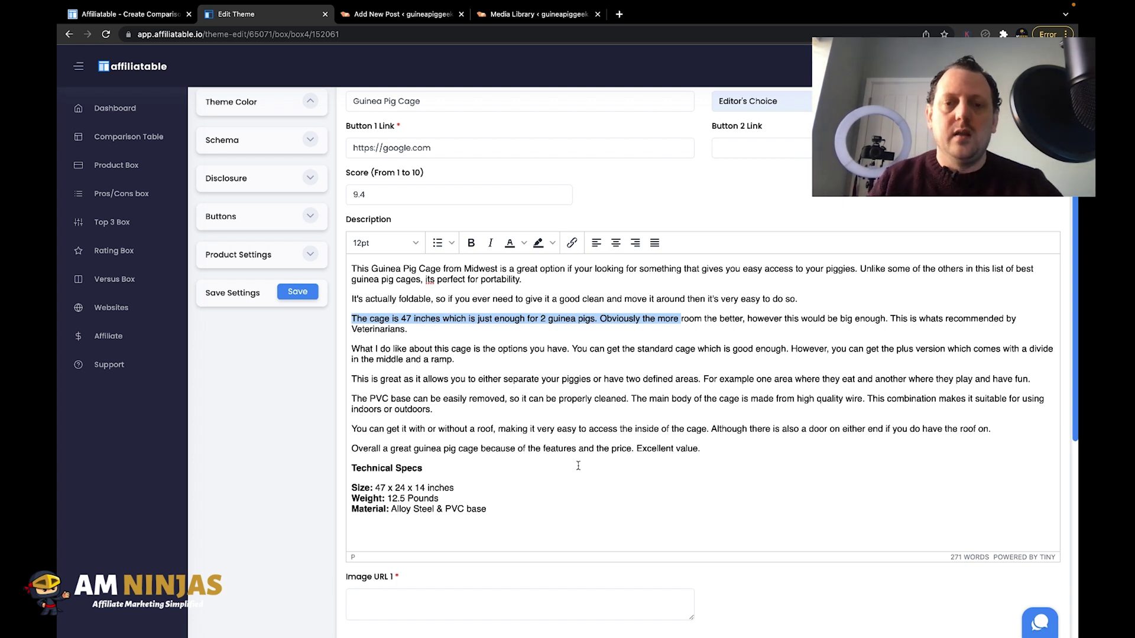
scroll(578, 469, "down", 3)
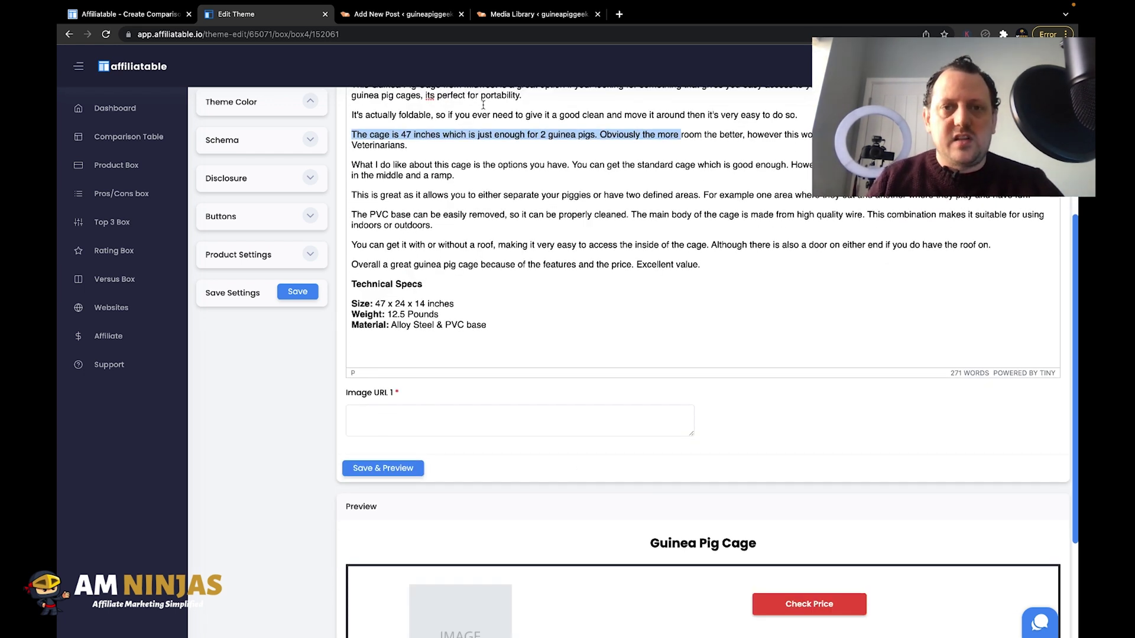
left_click(533, 16)
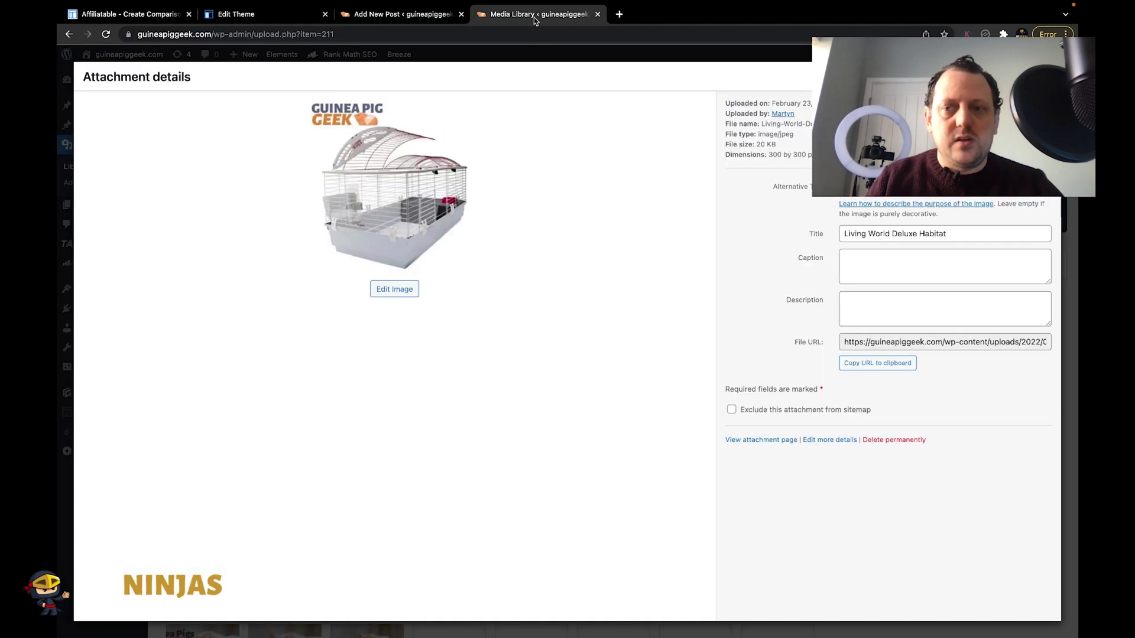
triple_click(894, 341)
Paste the Living-World-Deluxe-Habitat.jpg link into Image URL 1 and save to refresh the preview
left_click(401, 14)
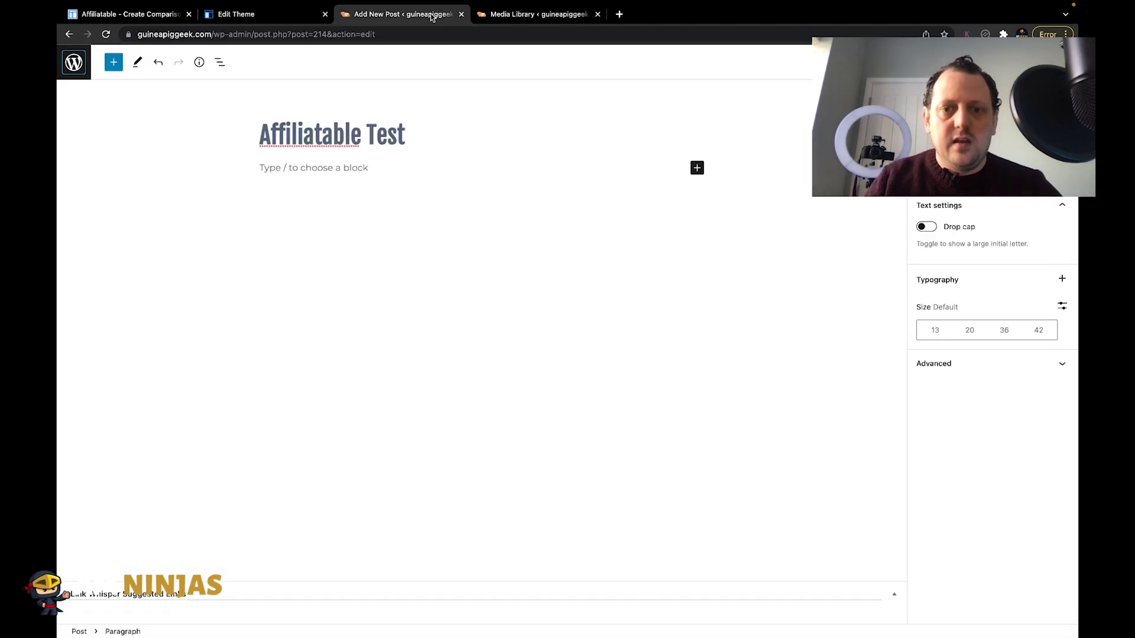
left_click(275, 16)
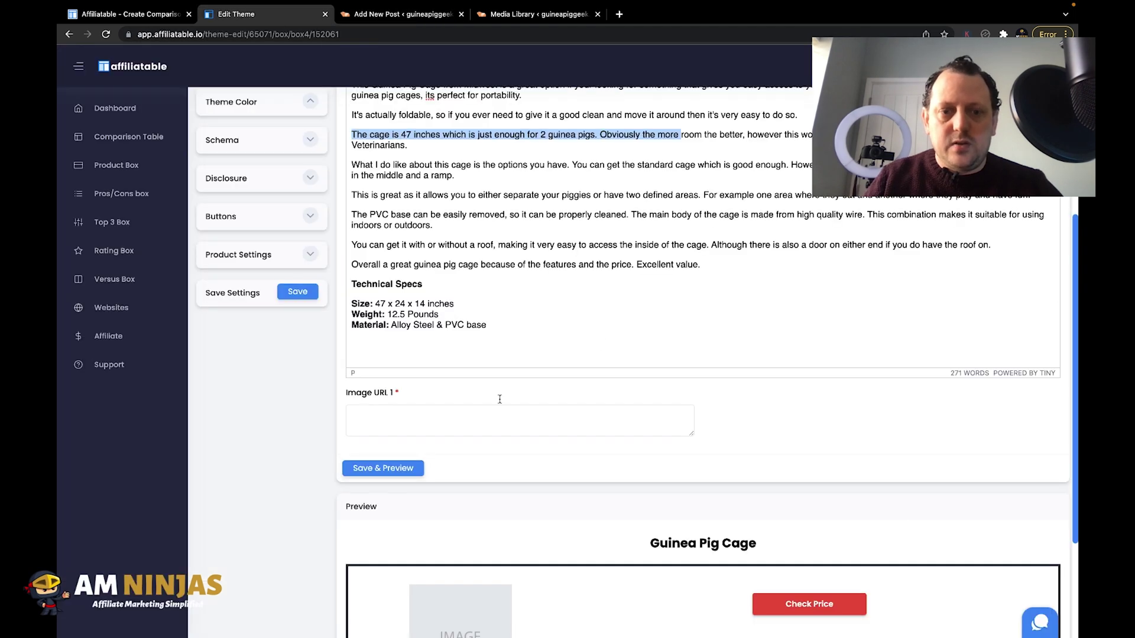
left_click(472, 413)
type("https://guineapiggeek.com/wp-content/uploads/2022/02/Living-World-Deluxe-Habitat.jpg")
scroll(450, 359, "down", 2)
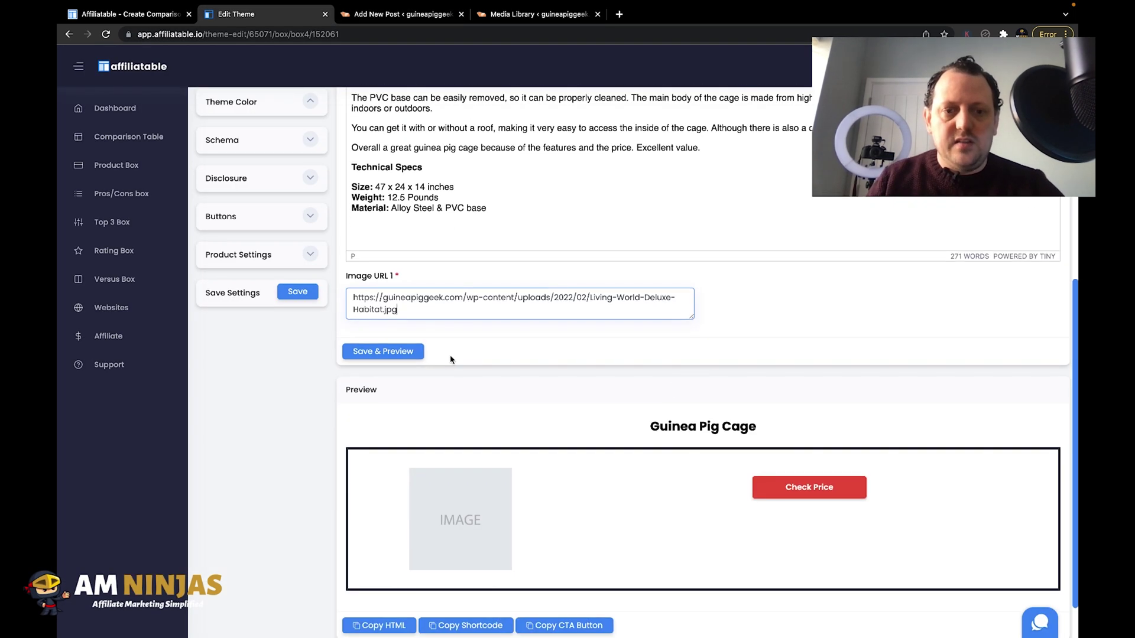
left_click(371, 352)
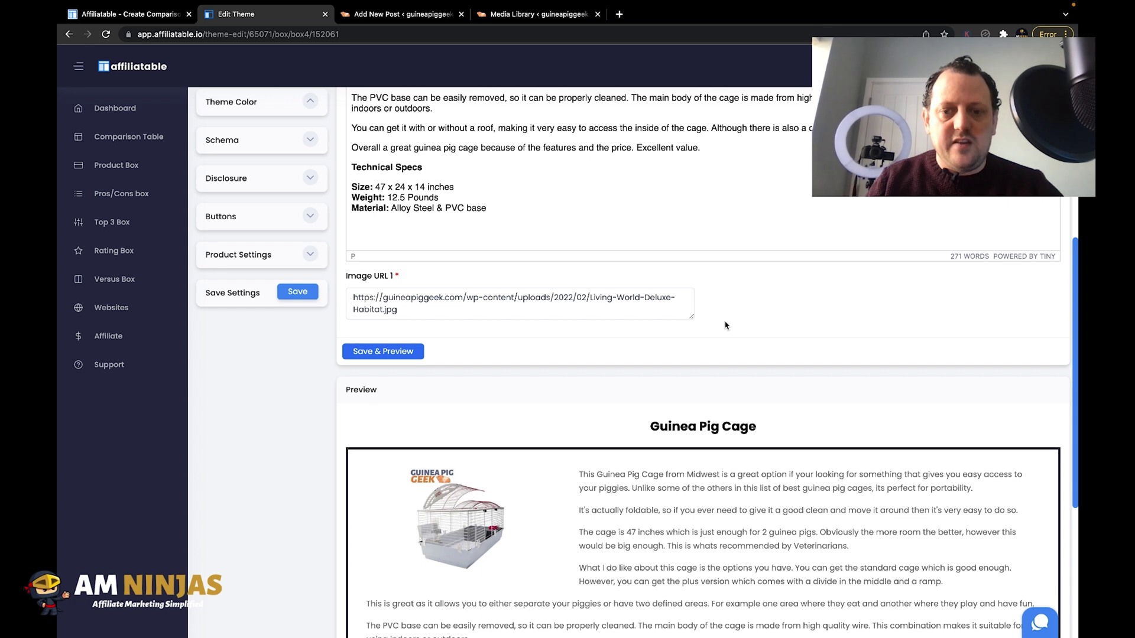
scroll(709, 324, "down", 5)
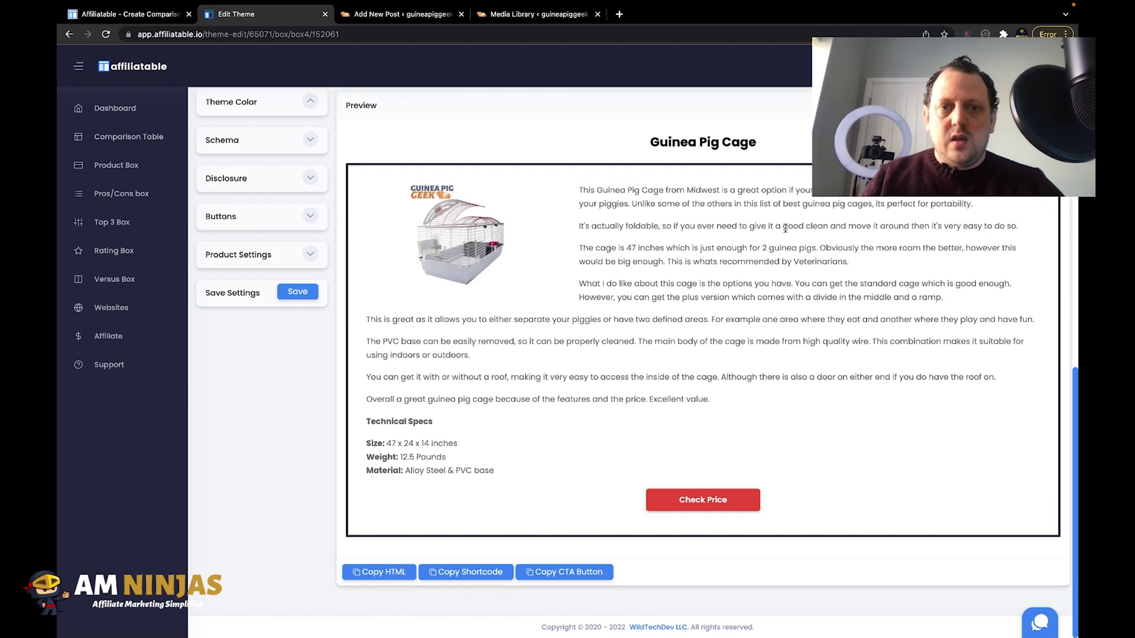
scroll(785, 228, "up", 1)
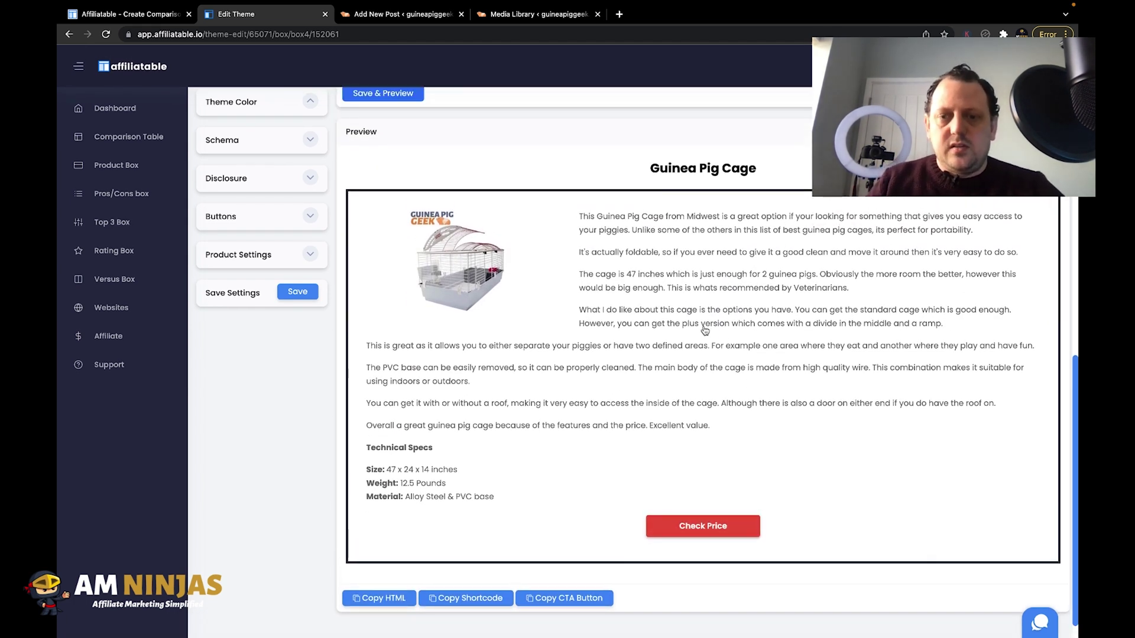
scroll(600, 306, "up", 12)
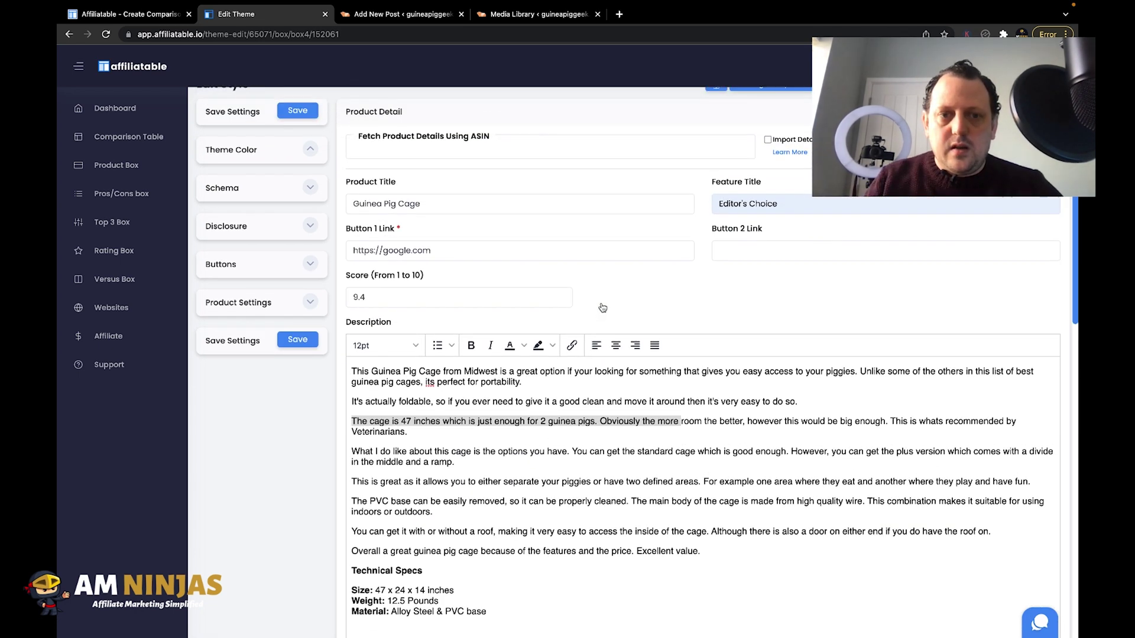
scroll(648, 303, "down", 4)
scroll(648, 302, "down", 7)
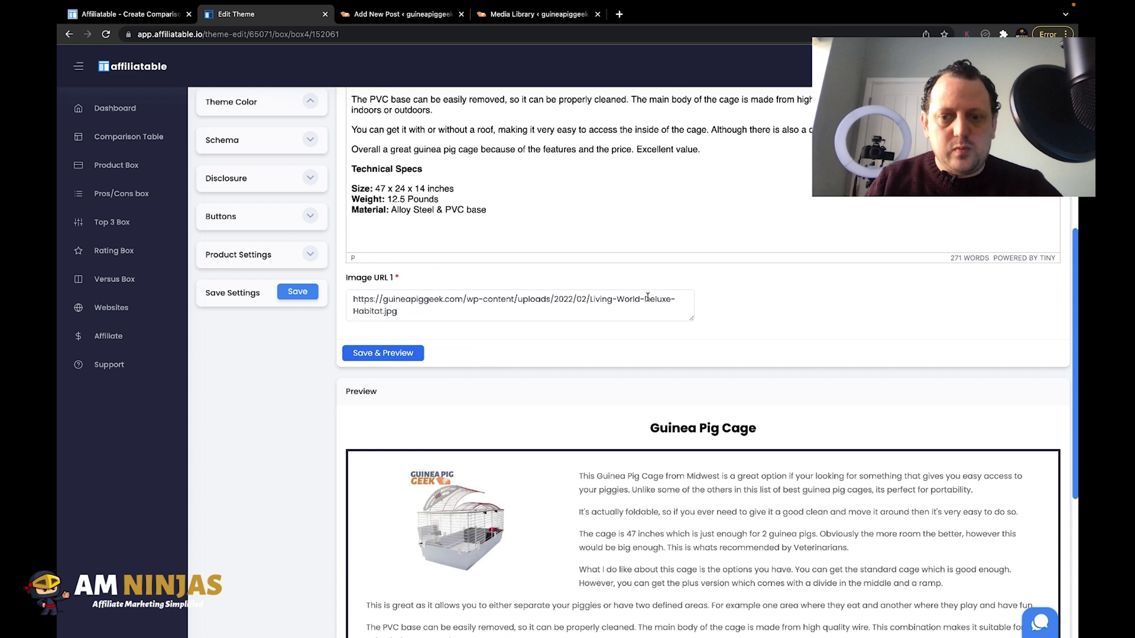
scroll(317, 103, "up", 1)
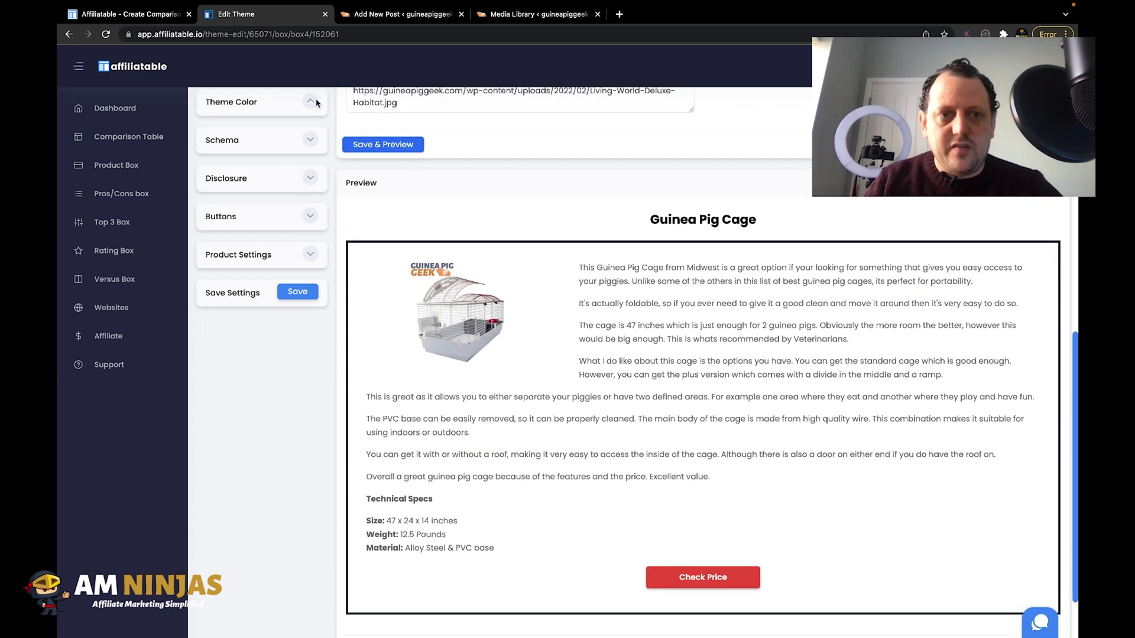
Set the theme colour to the custom dark blue #164894
left_click(312, 101)
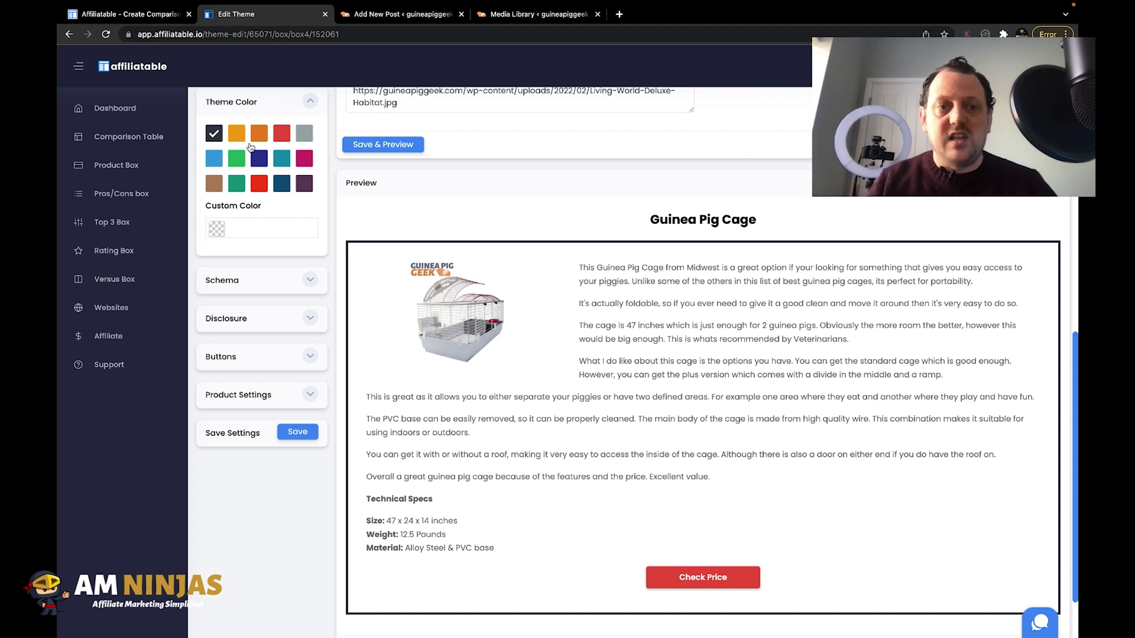
left_click(215, 228)
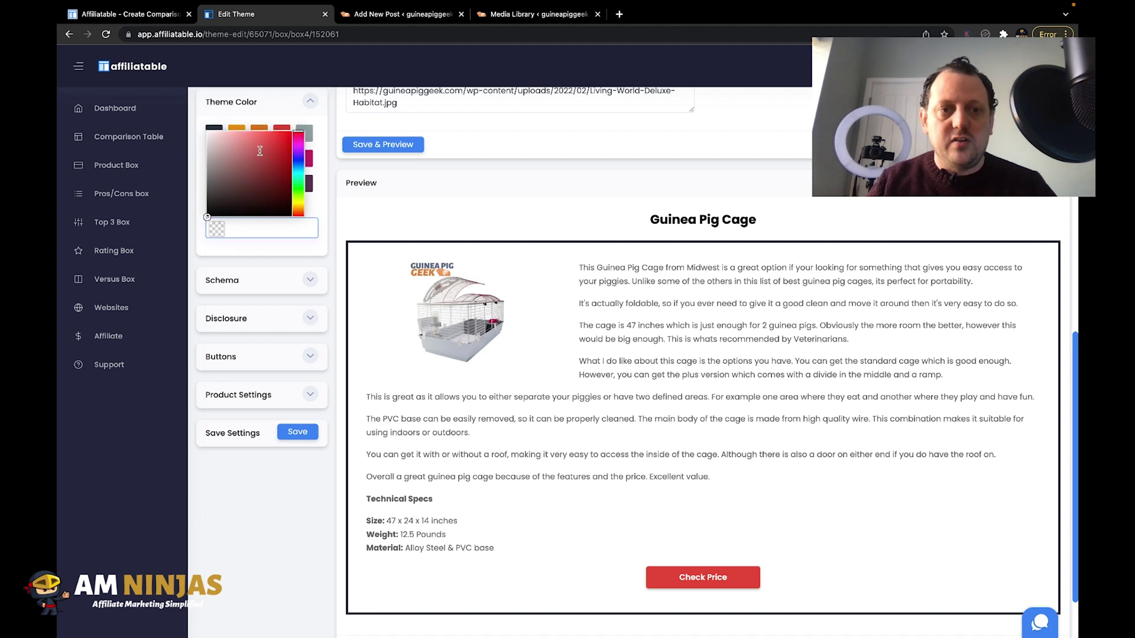
left_click(298, 165)
left_click(279, 168)
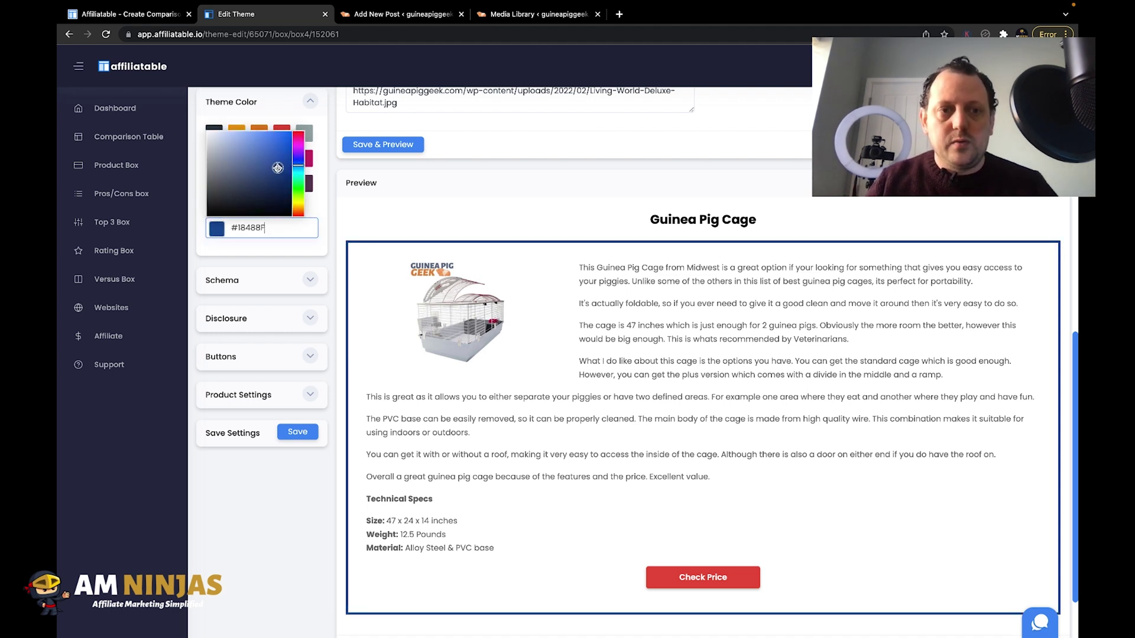
left_click(283, 247)
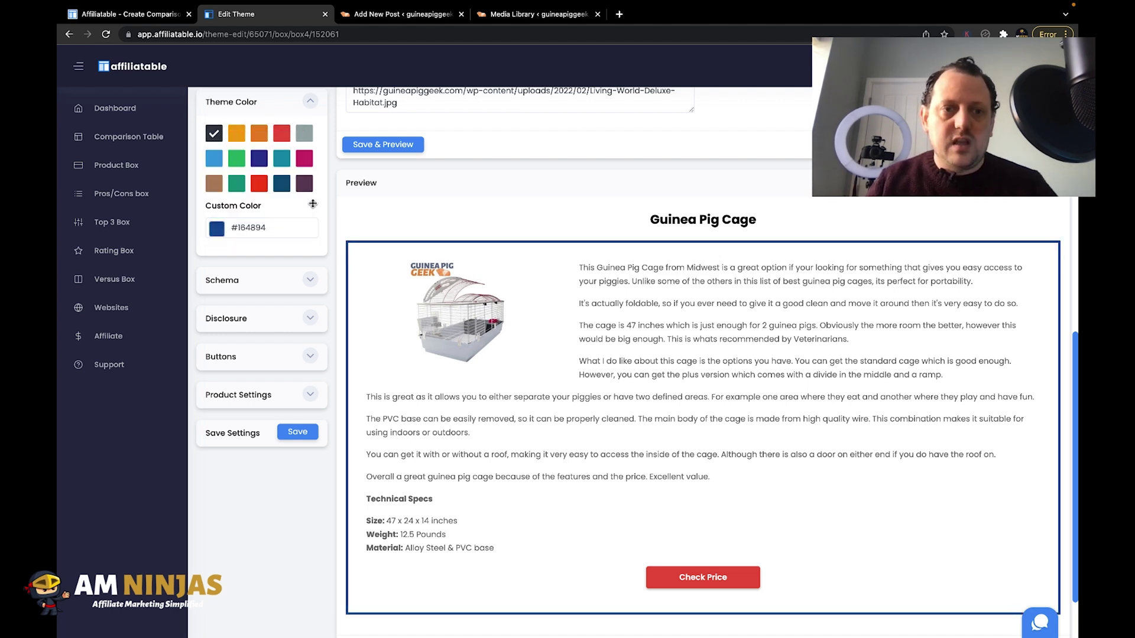
Keep Enable Disclosure at No and bring up the button settings
left_click(310, 279)
left_click(310, 280)
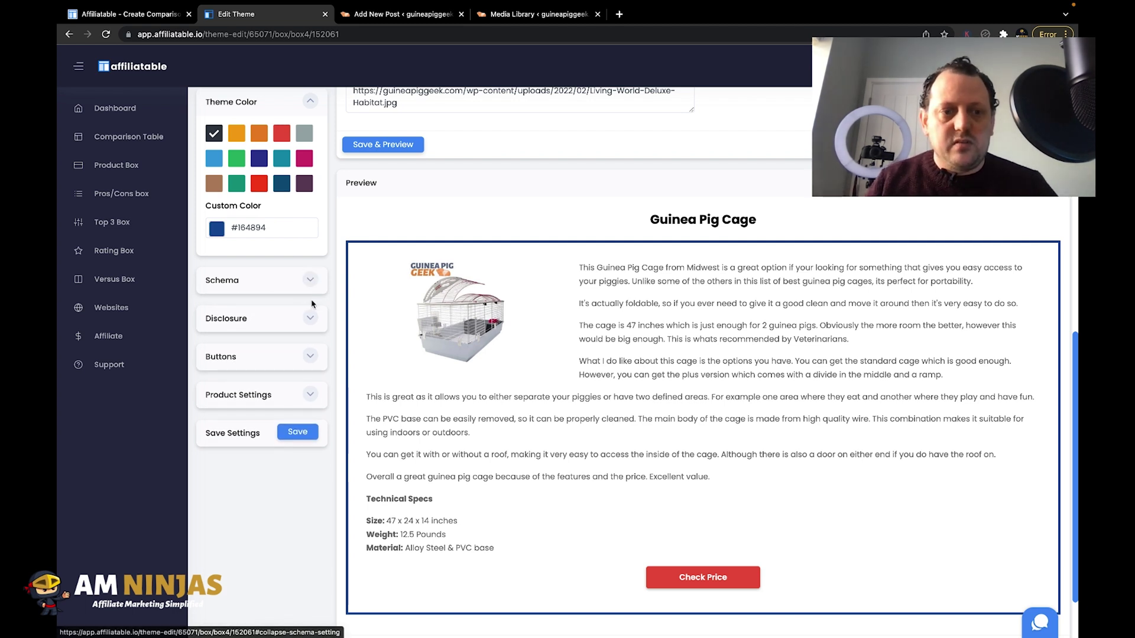
left_click(310, 317)
left_click(266, 354)
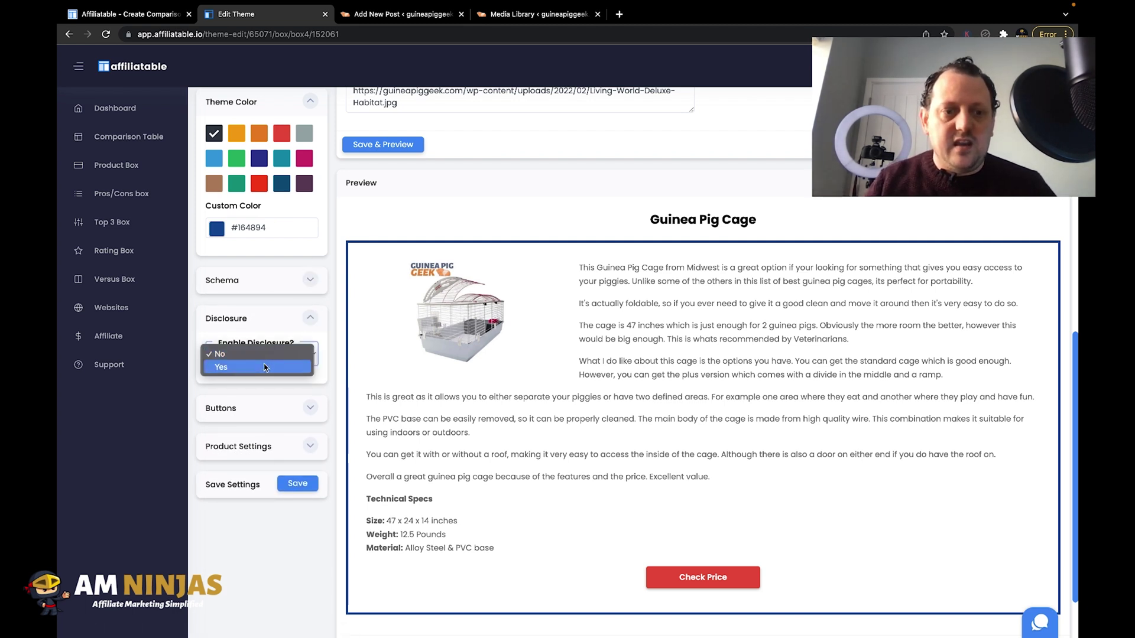
left_click(265, 367)
left_click(294, 355)
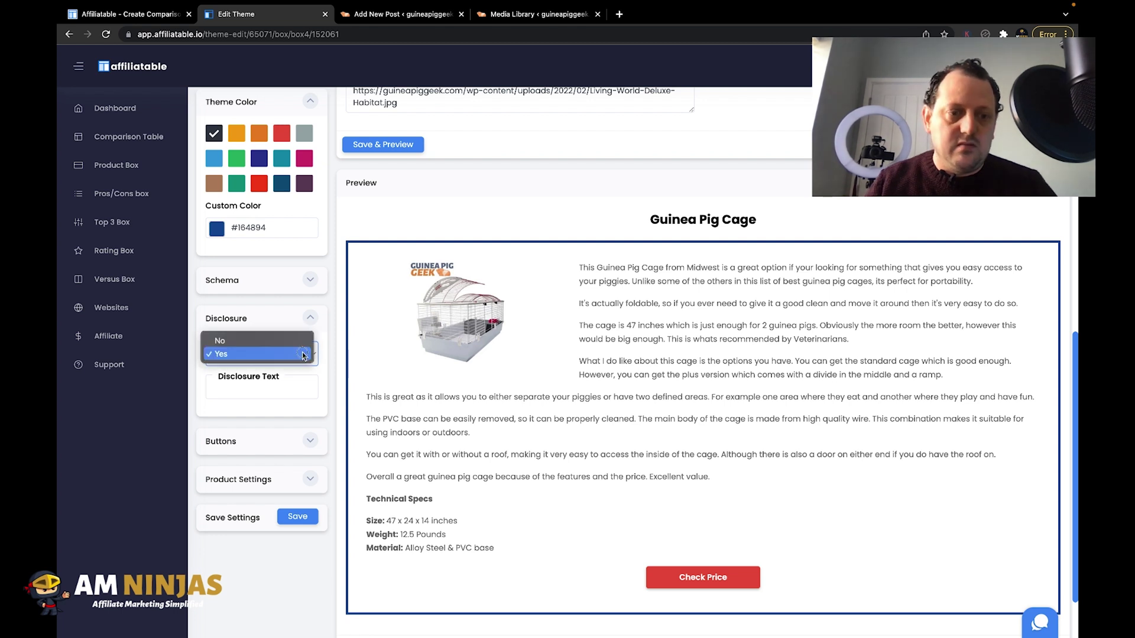
left_click(293, 352)
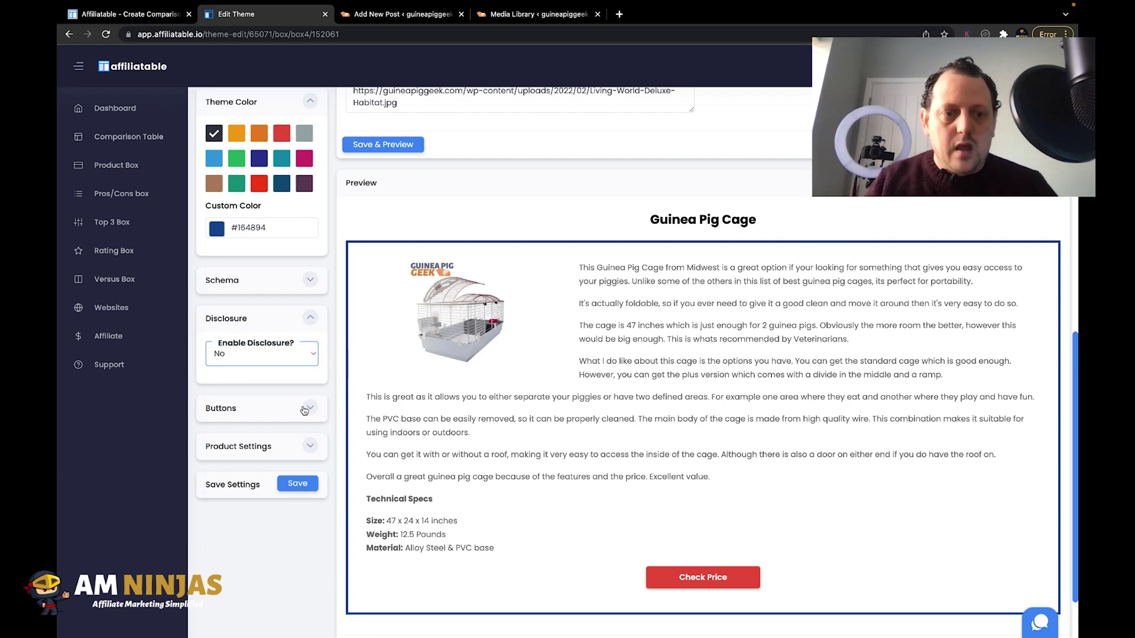
left_click(308, 441)
scroll(268, 419, "down", 5)
Replace Button Text 1 with 'Check The Best Price', set size Large and pick orange
scroll(277, 266, "up", 1)
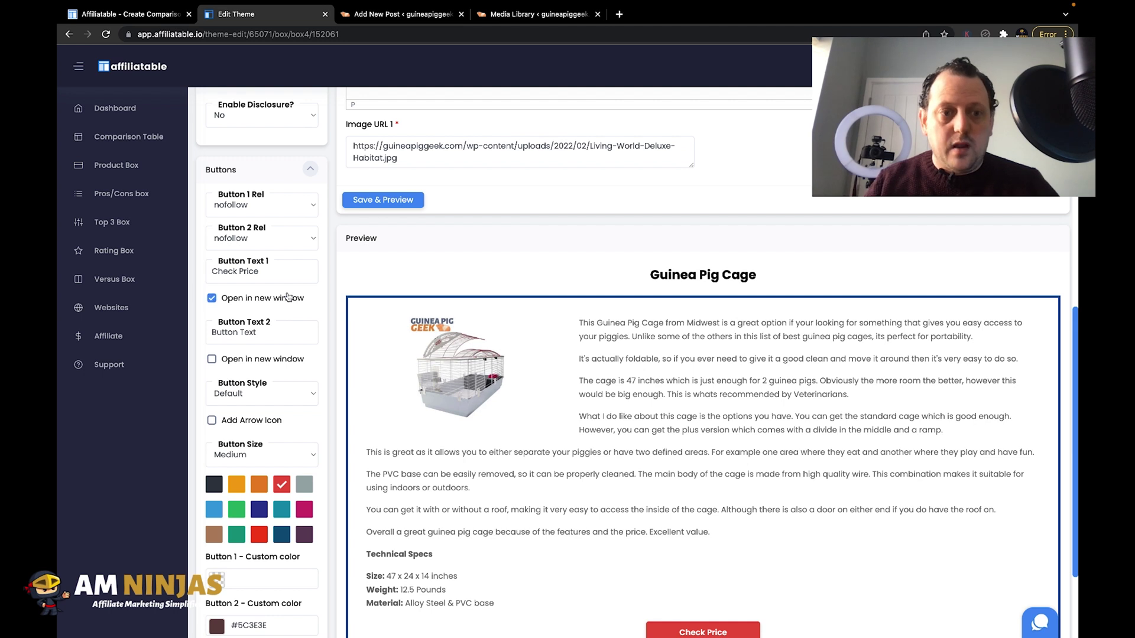
triple_click(269, 276)
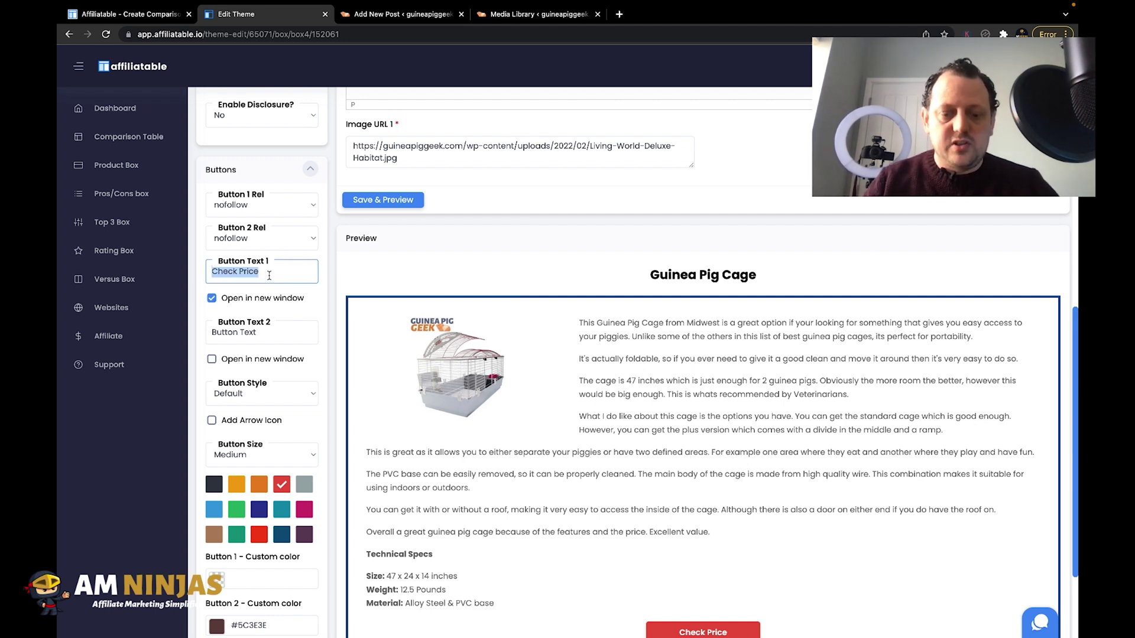
type("Ch")
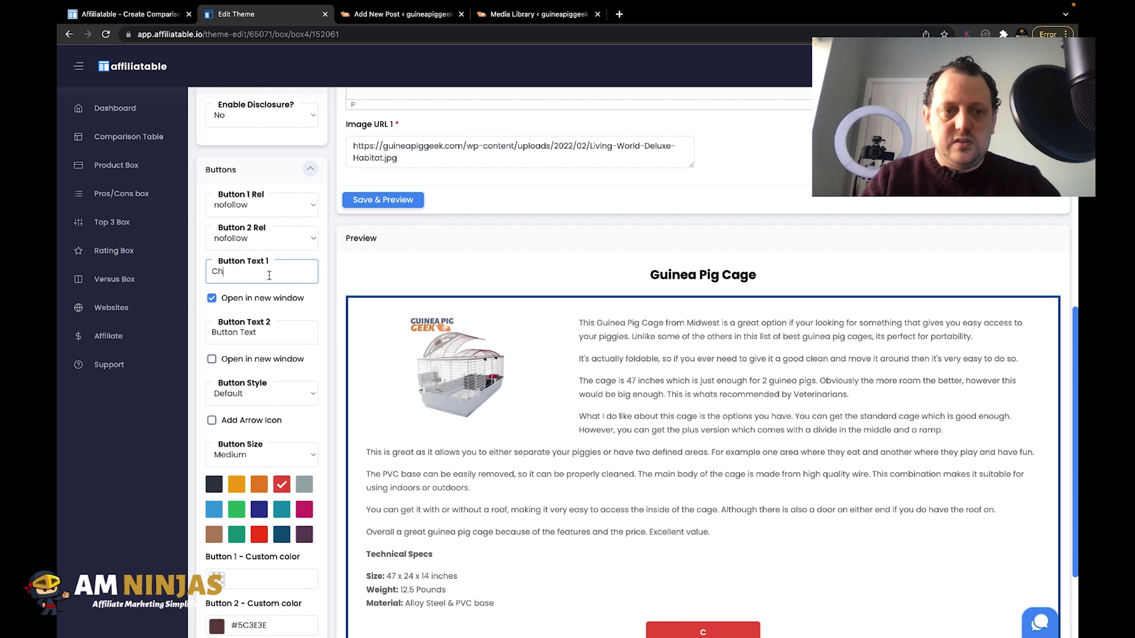
type("eck The Best Price")
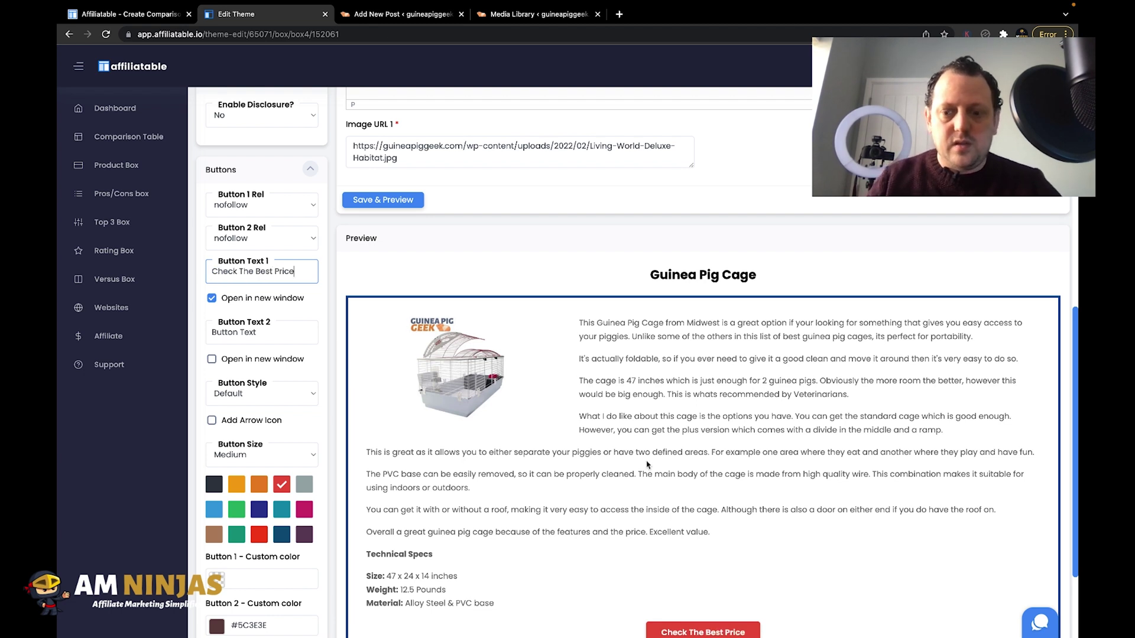
scroll(268, 390, "down", 1)
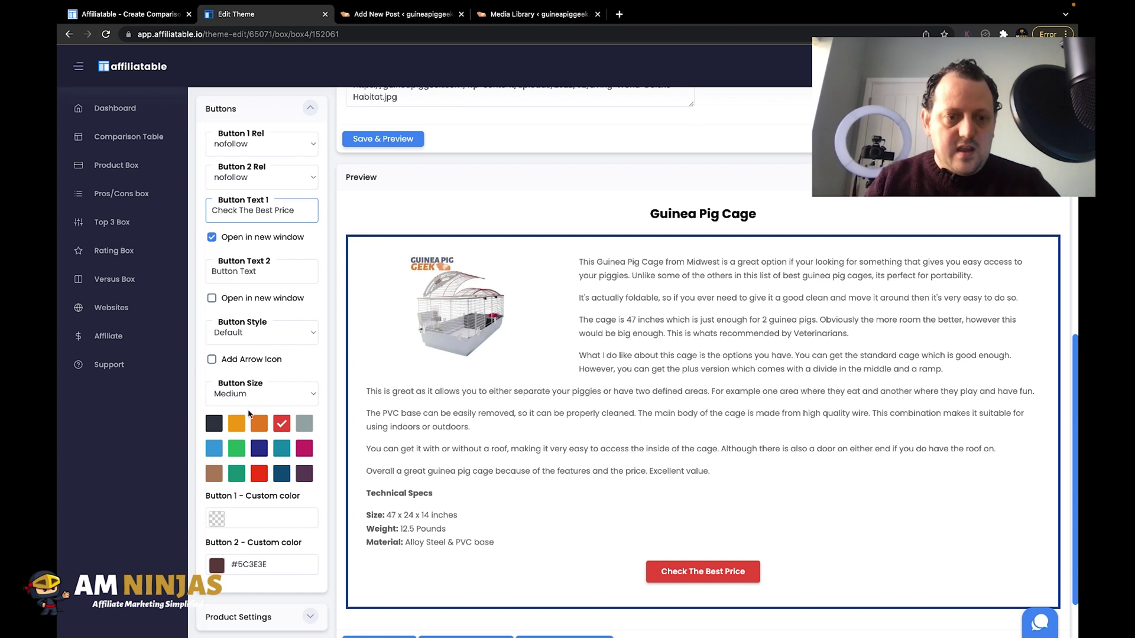
left_click(290, 393)
left_click(270, 419)
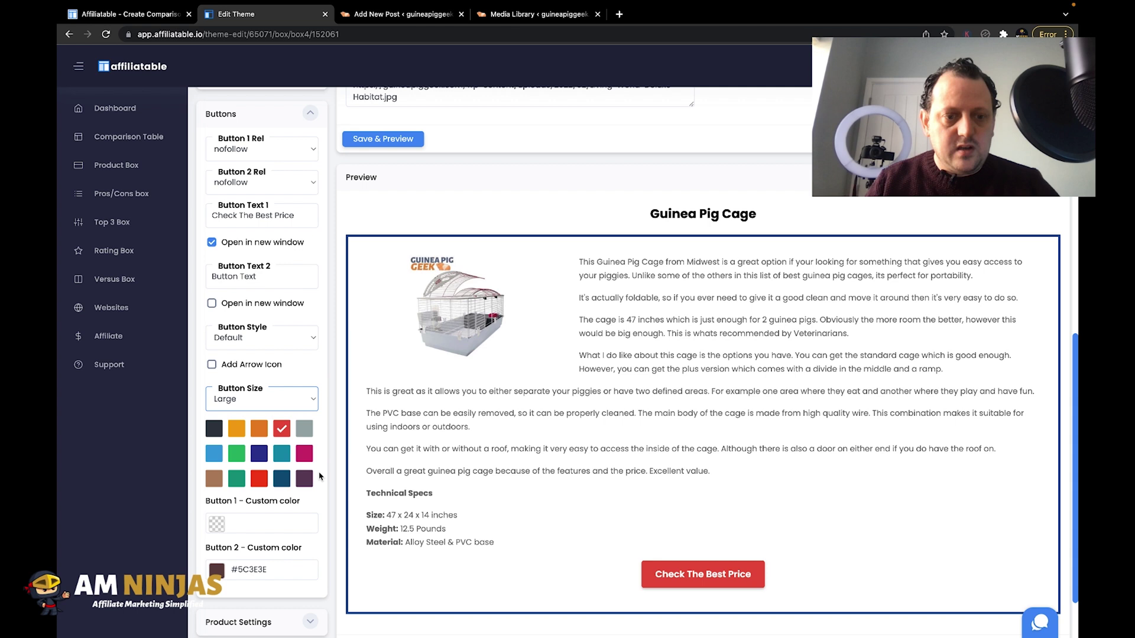
left_click(259, 428)
scroll(244, 517, "down", 2)
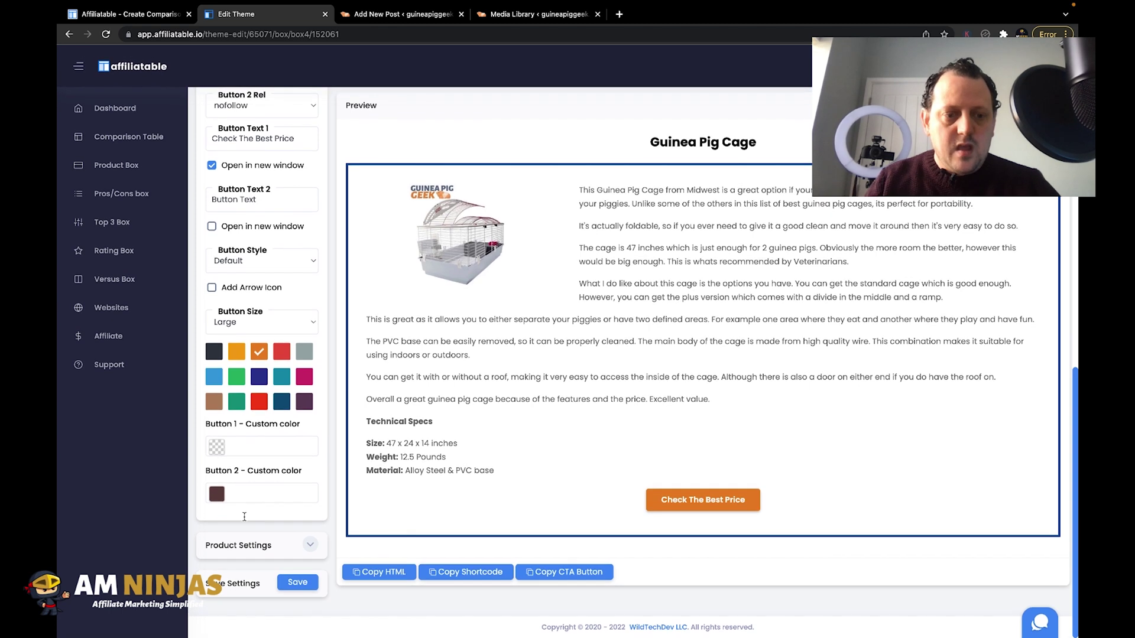
In Product Settings, change the score title from Score to 'Our Rating'
left_click(309, 545)
scroll(278, 405, "down", 3)
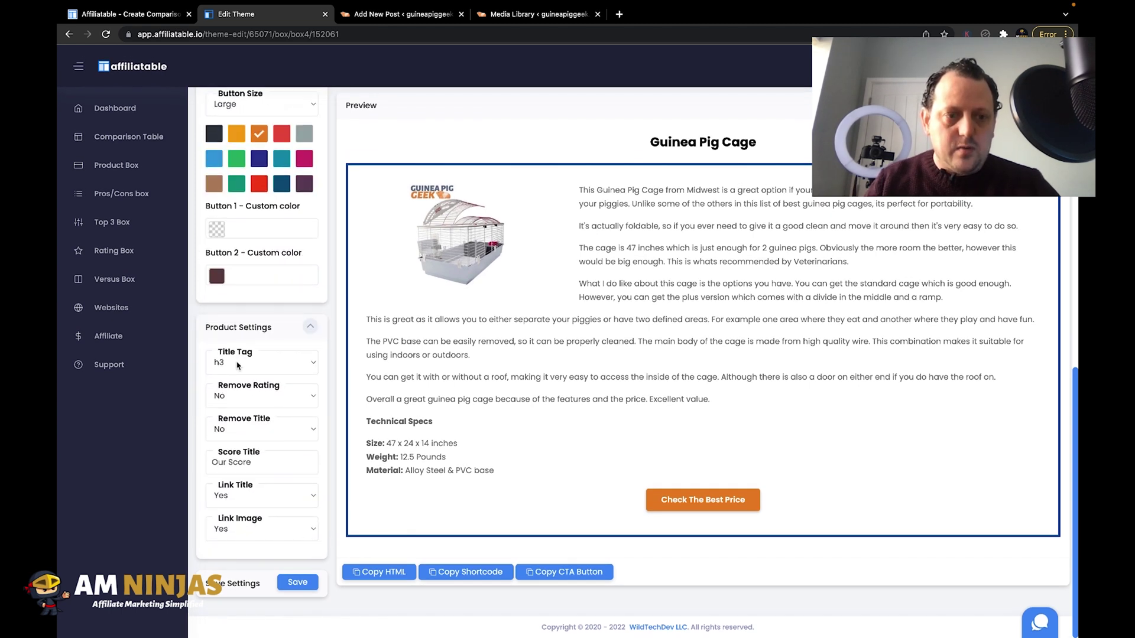
left_click(276, 399)
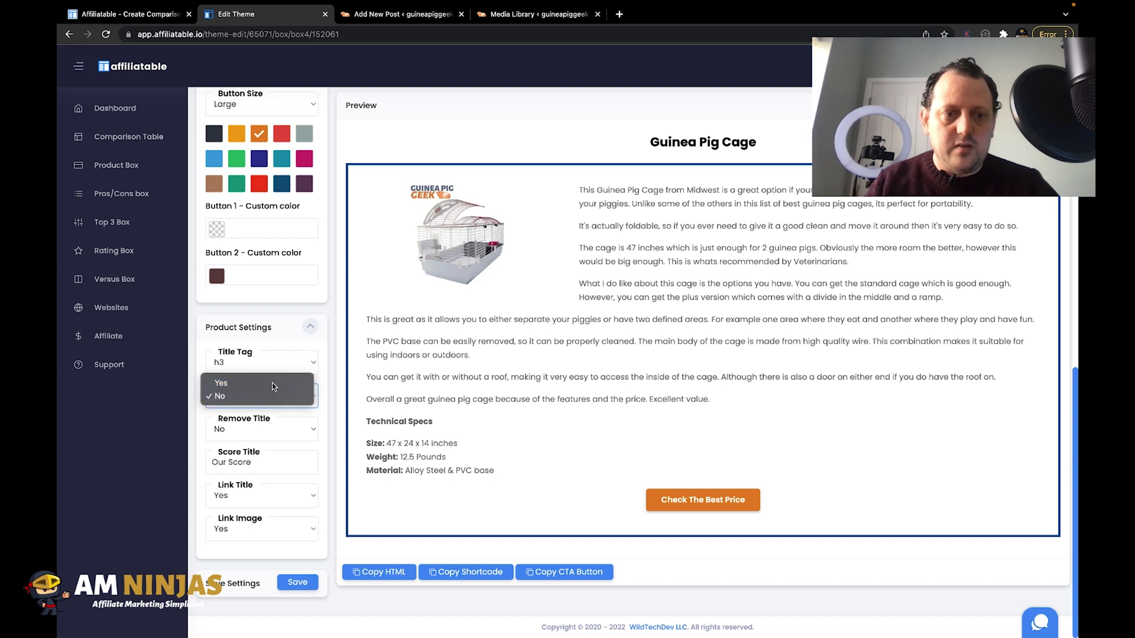
left_click(273, 383)
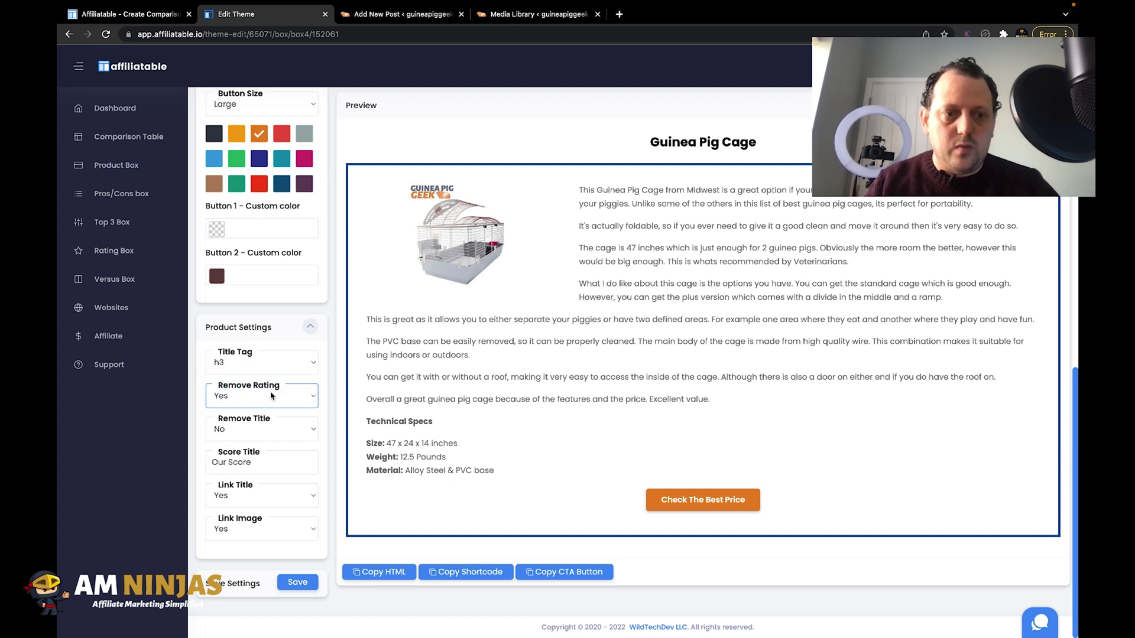
left_click(277, 434)
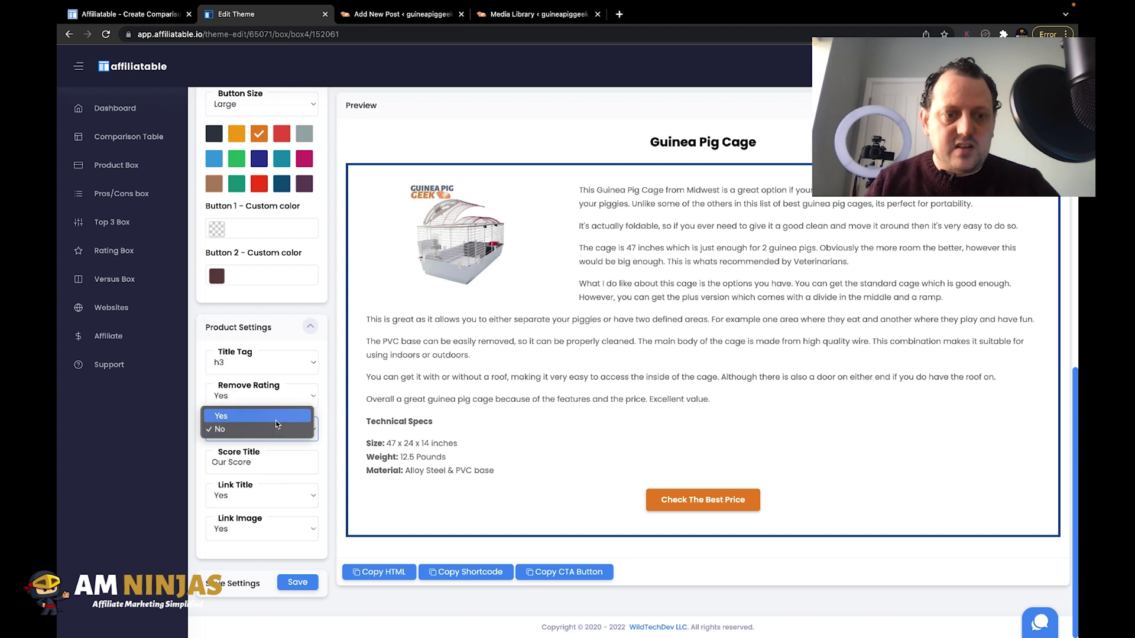
left_click(276, 424)
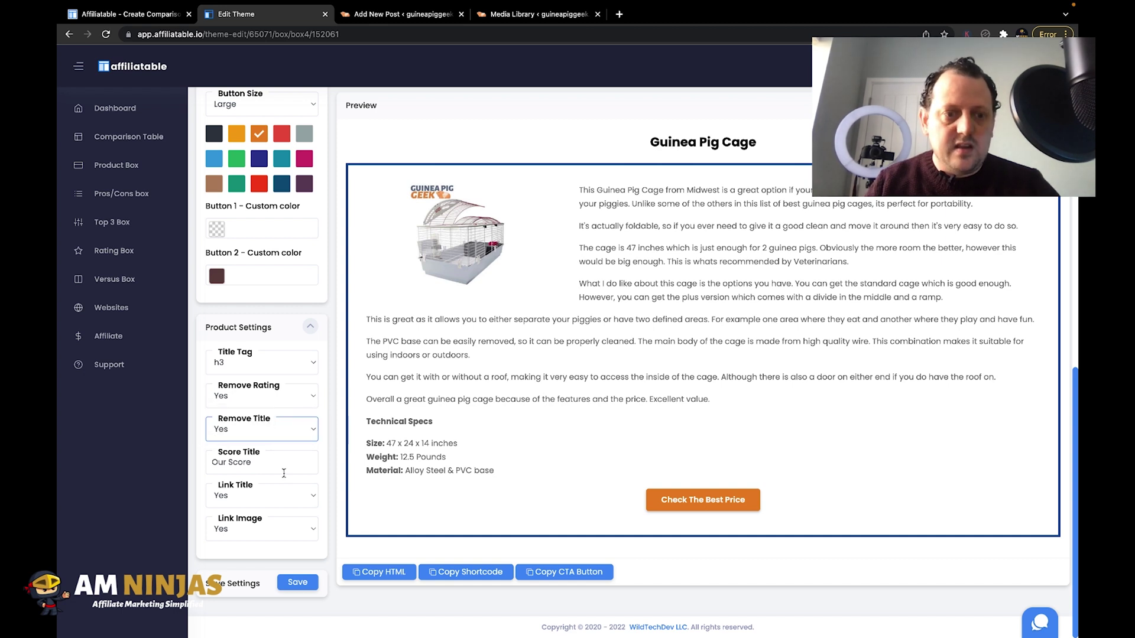
left_click_drag(231, 464, 281, 463)
type("Rating")
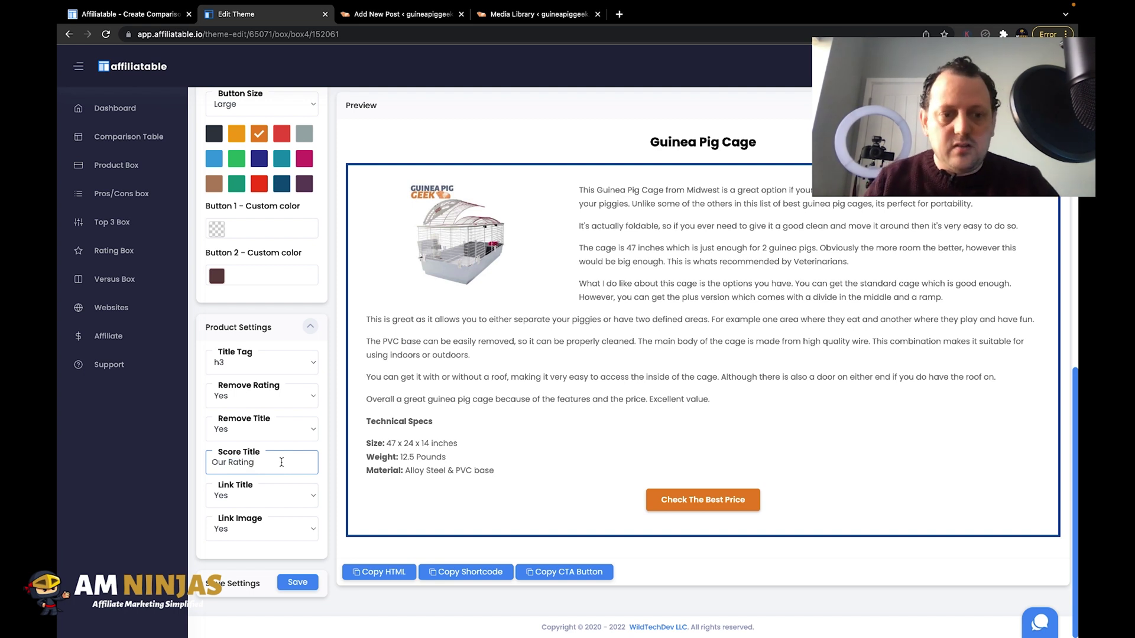
Set Remove Rating and Remove Title back to No and save the settings
left_click(296, 399)
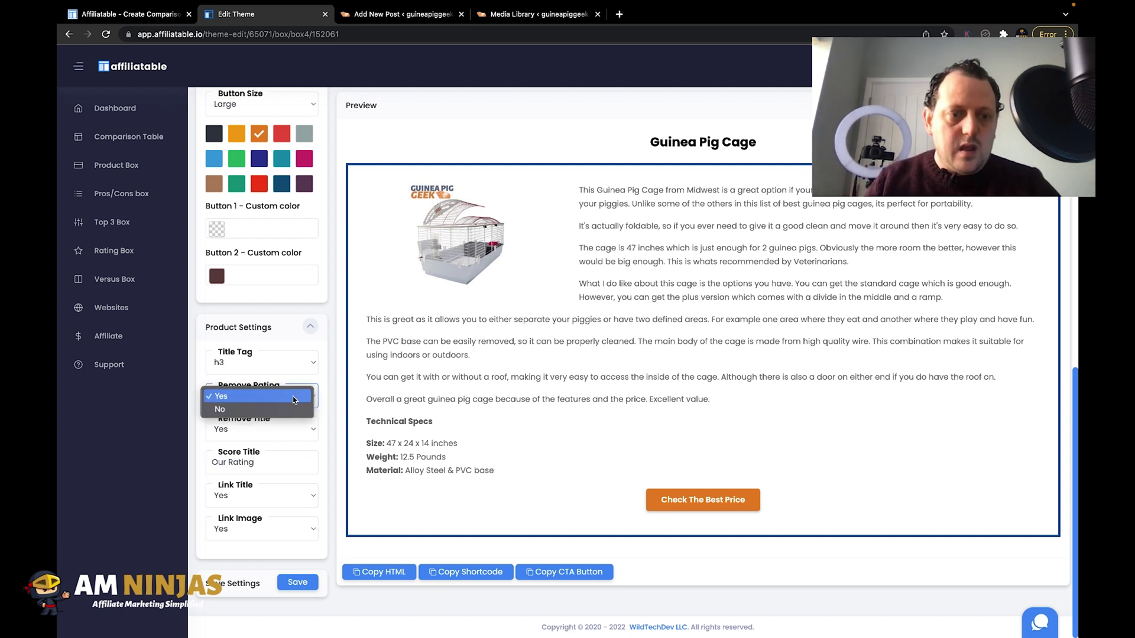
left_click(283, 410)
left_click(297, 429)
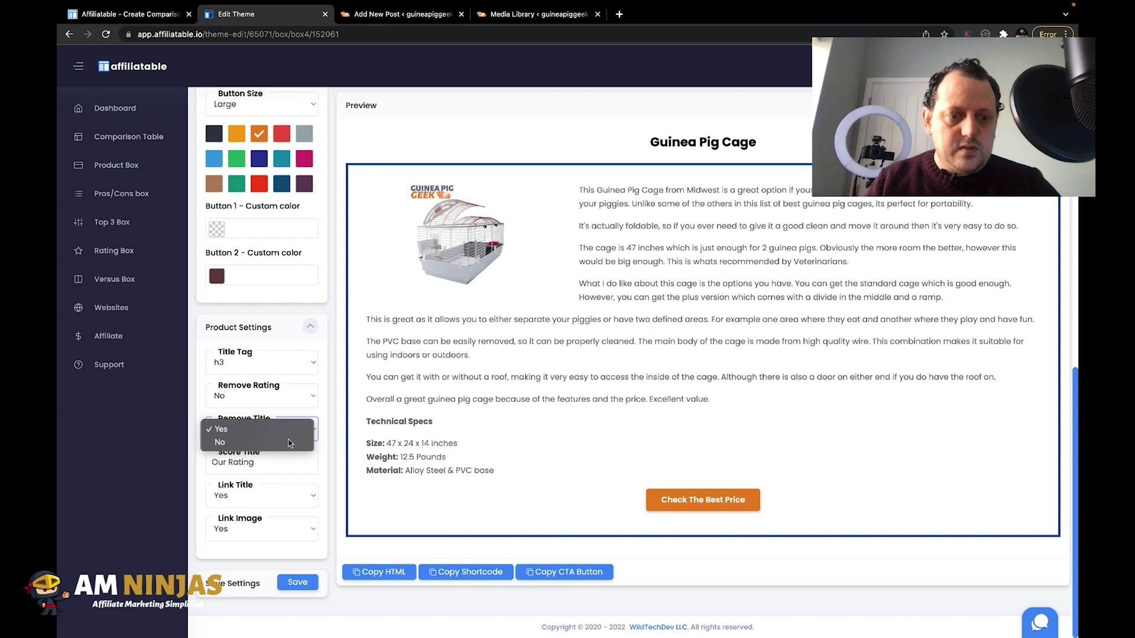
left_click(291, 443)
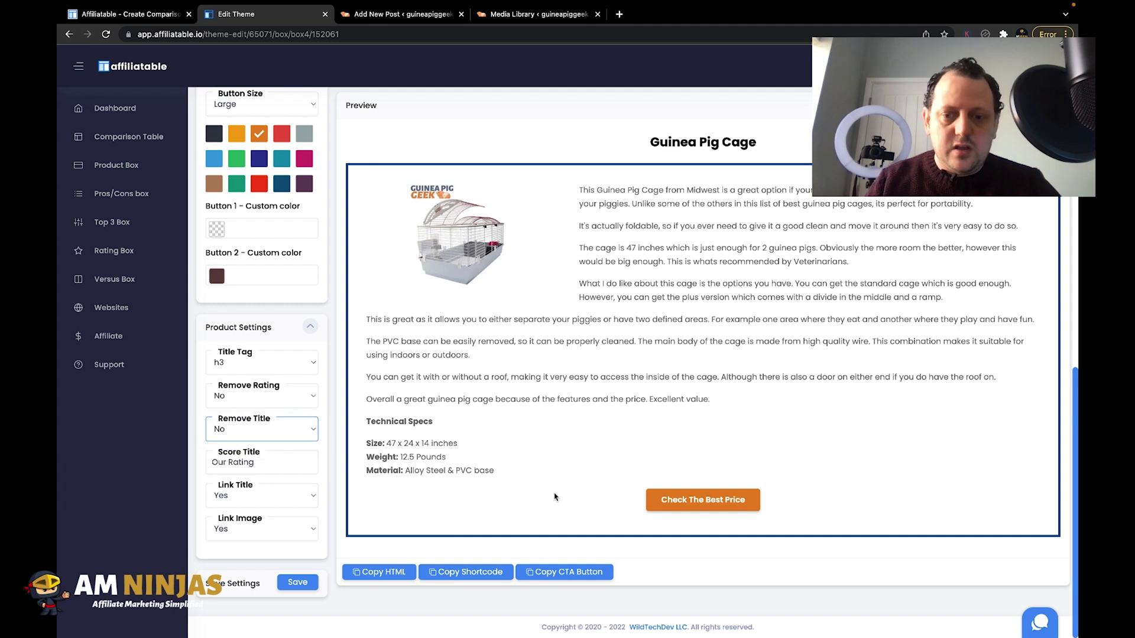
left_click(293, 587)
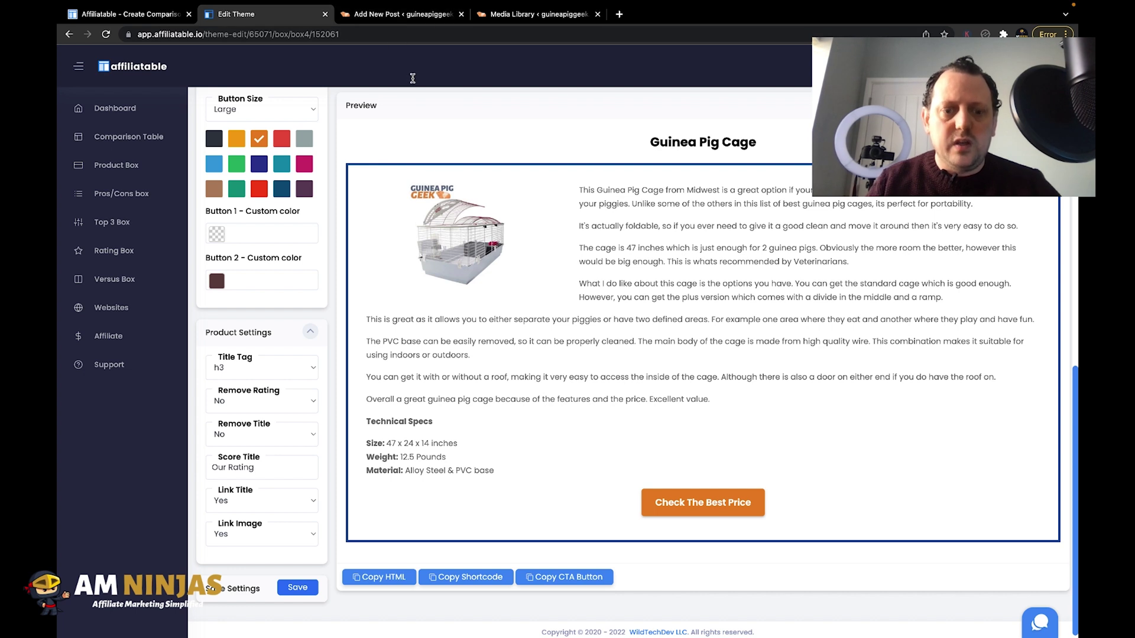
Copy the box shortcode and paste [affiliatable id='65071'] into the Affiliatable Test post
left_click(476, 584)
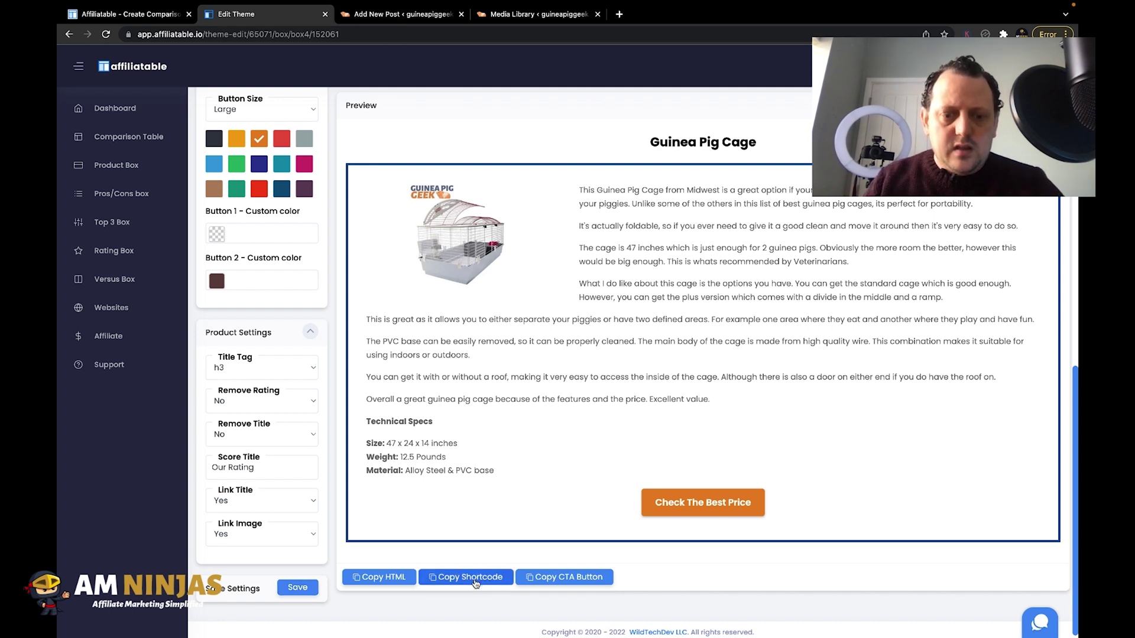
left_click(432, 14)
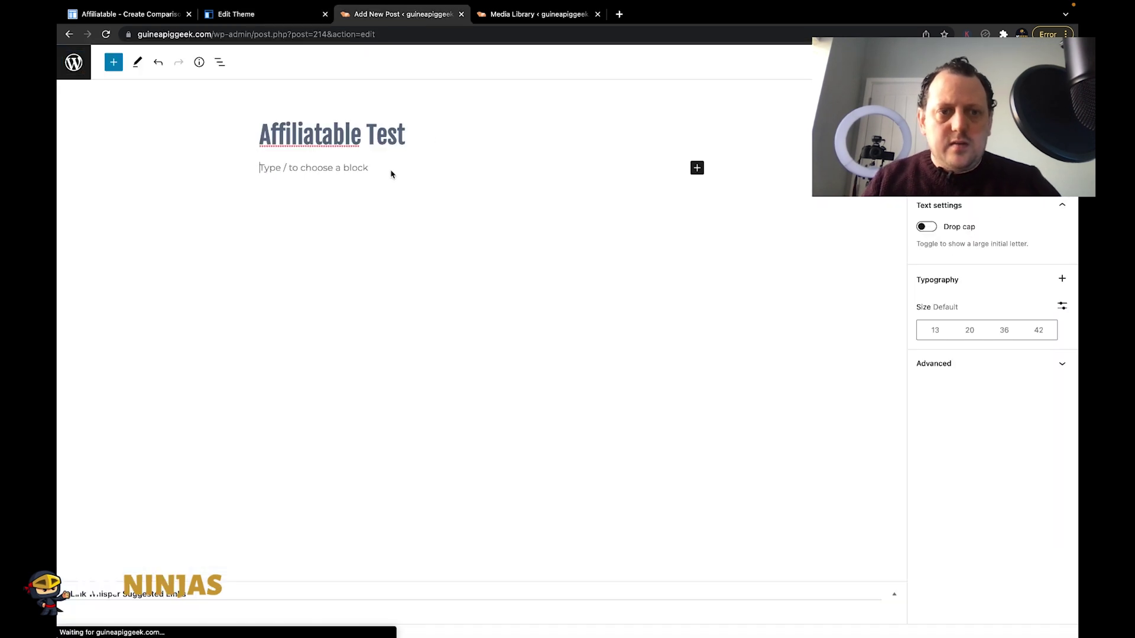
type("[affiliatable id='65071']")
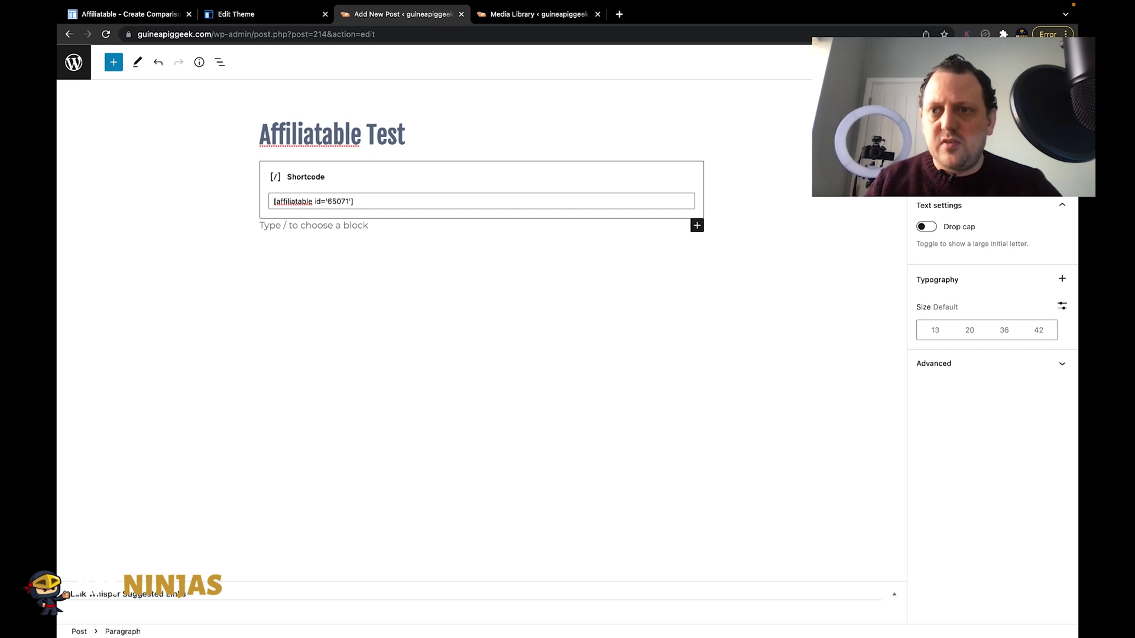
Close the cage image's attachment details in the WordPress Media Library
left_click(535, 18)
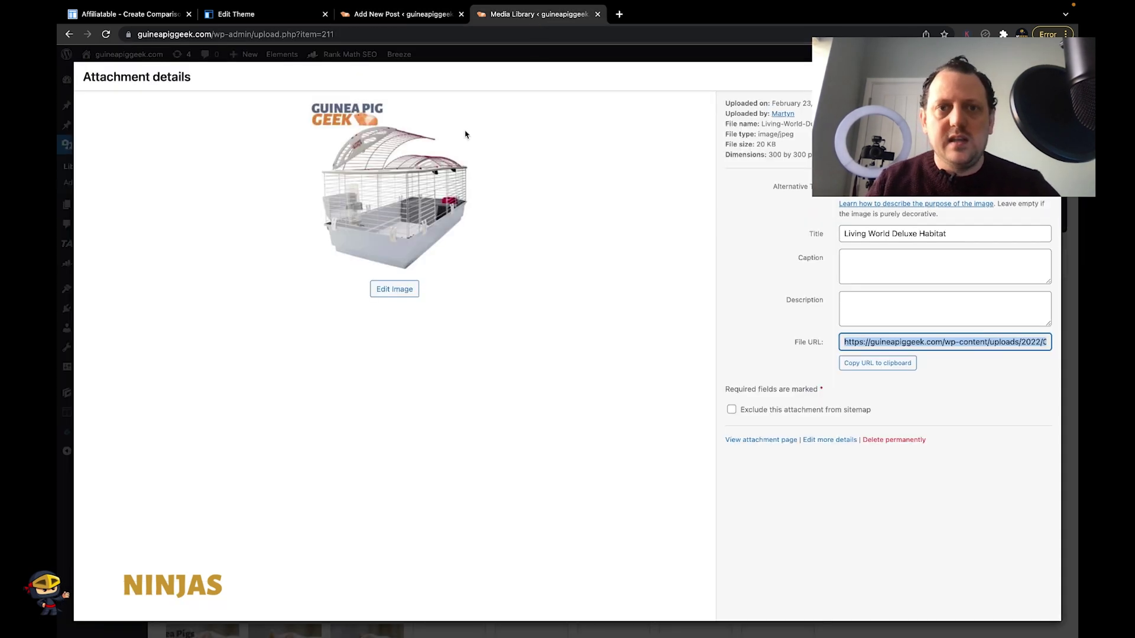
key("Escape")
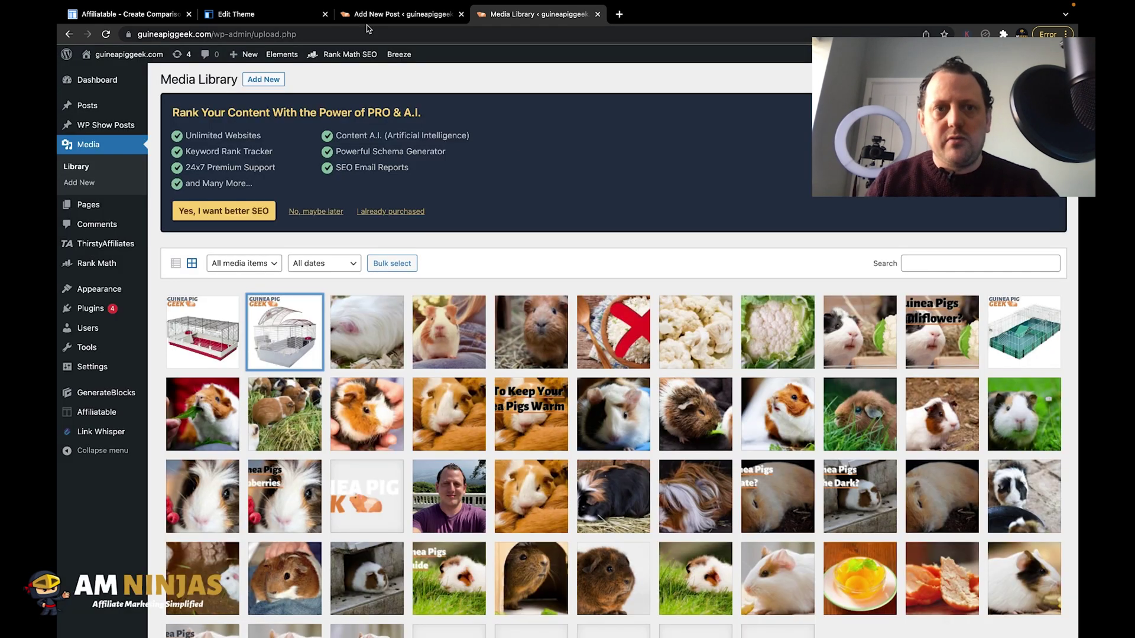
left_click(280, 13)
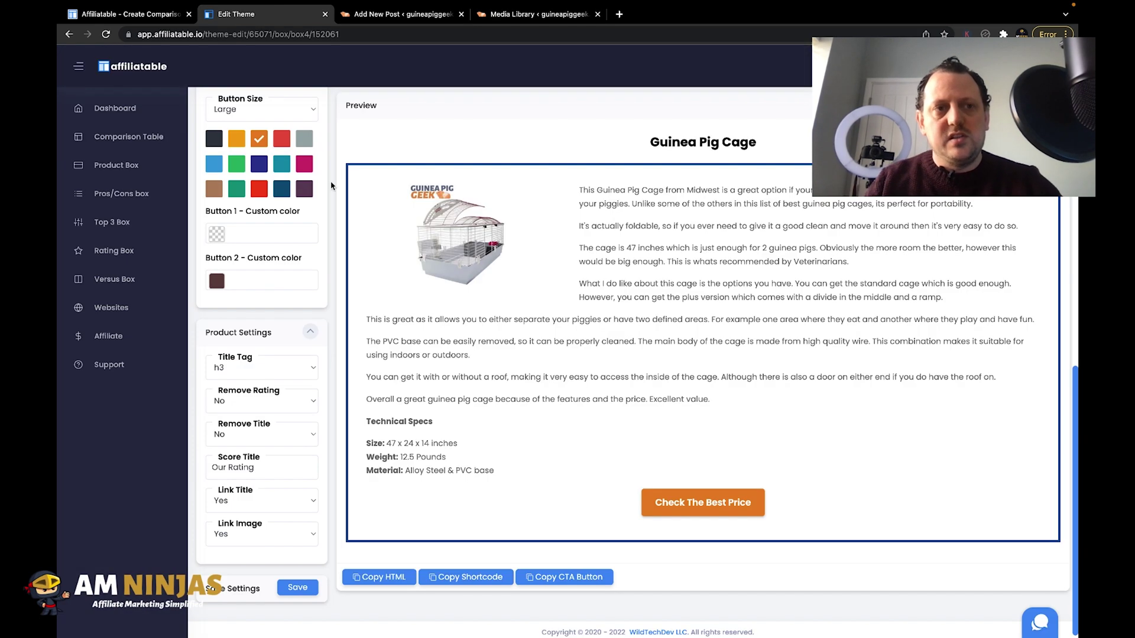
left_click(564, 18)
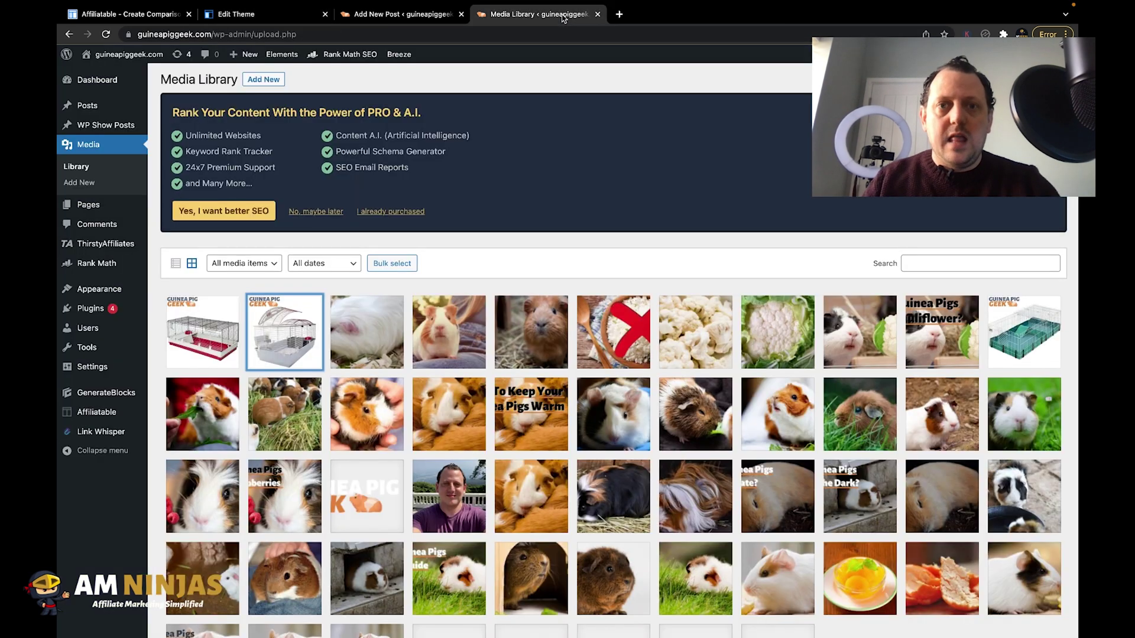
Sync all Affiliatable boxes from the plugin's product box list, then return to the post
left_click(98, 413)
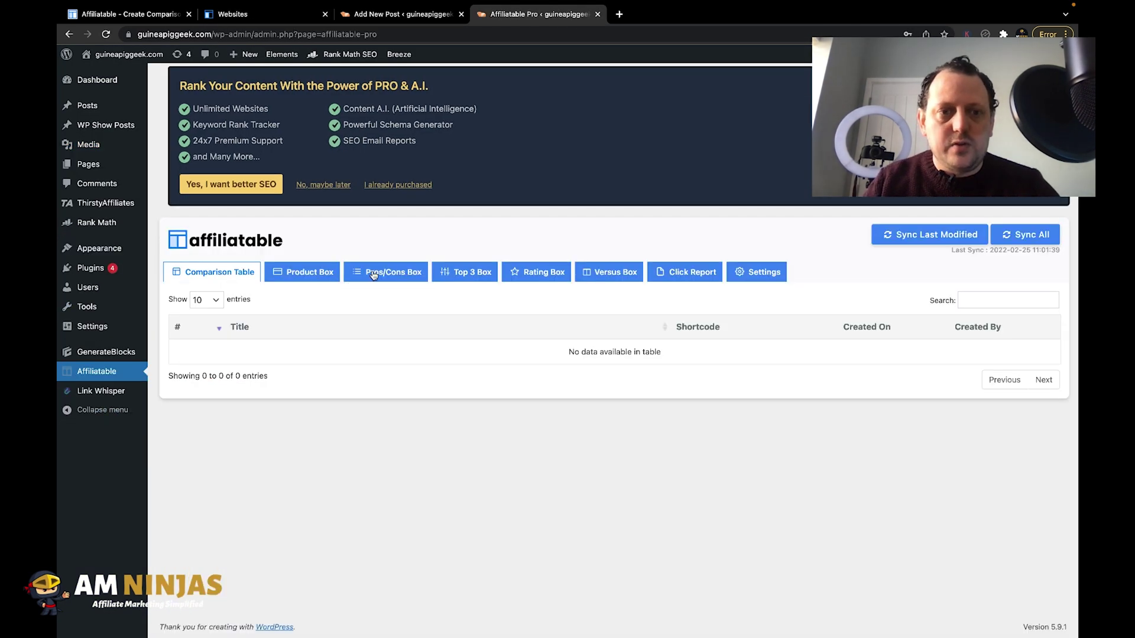
left_click(317, 277)
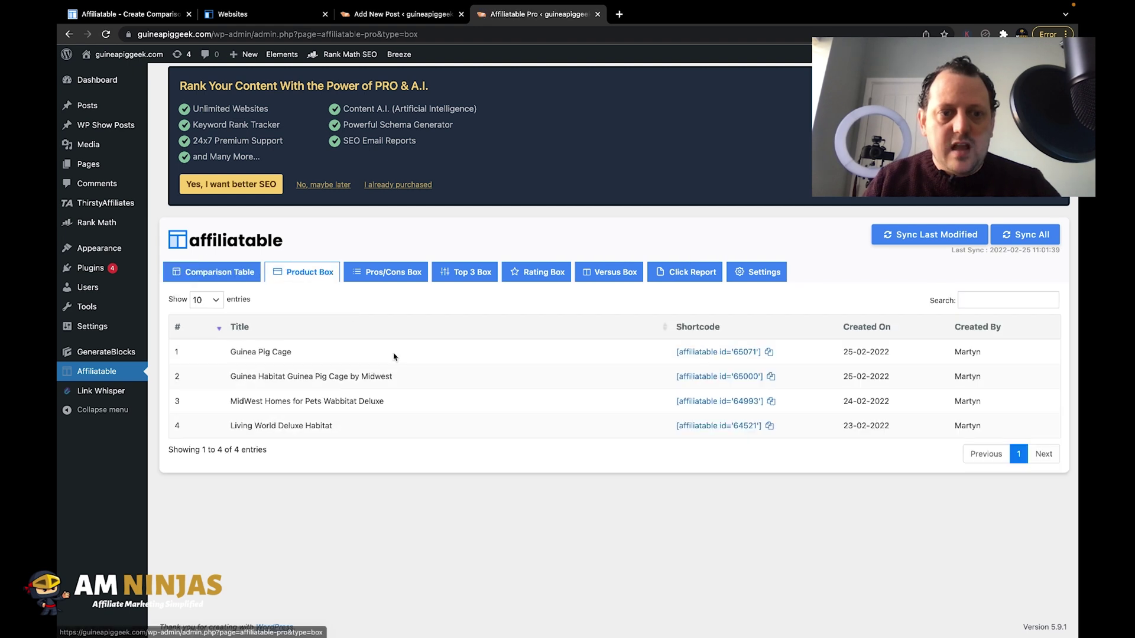
left_click(1029, 239)
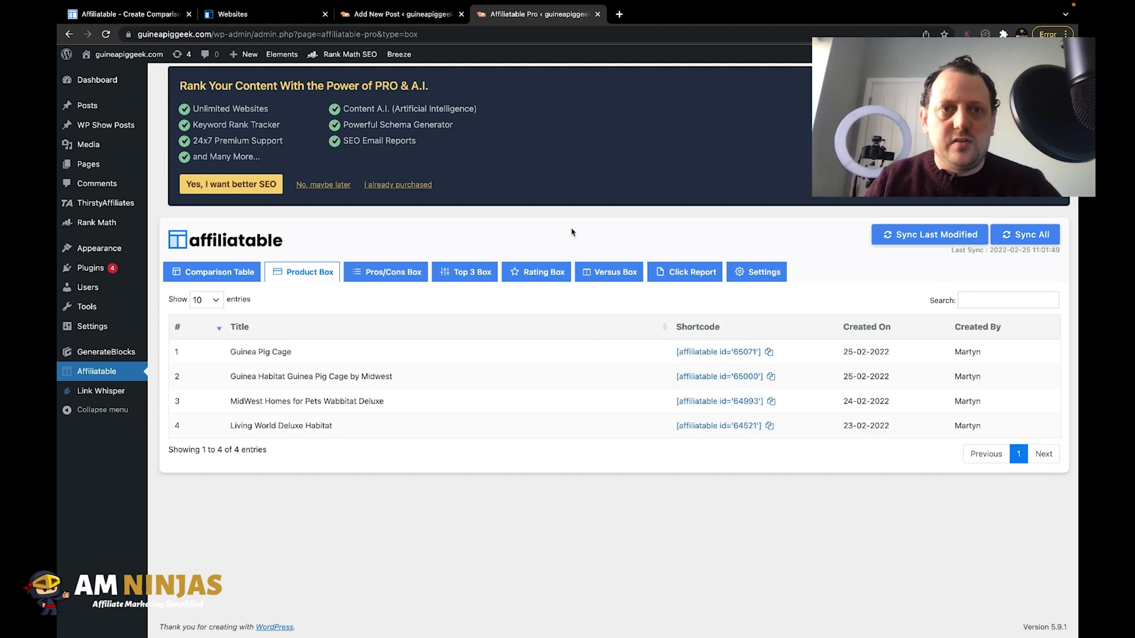
left_click(417, 17)
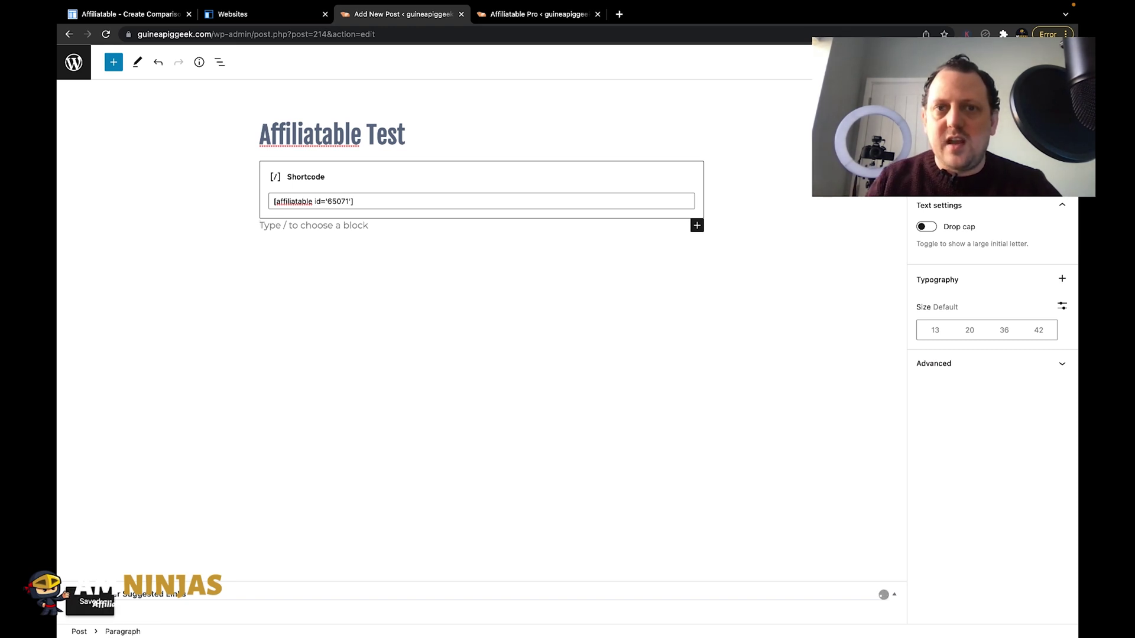
Preview the Affiliatable Test post in a new tab and scroll through the product box
left_click(904, 63)
left_click(803, 166)
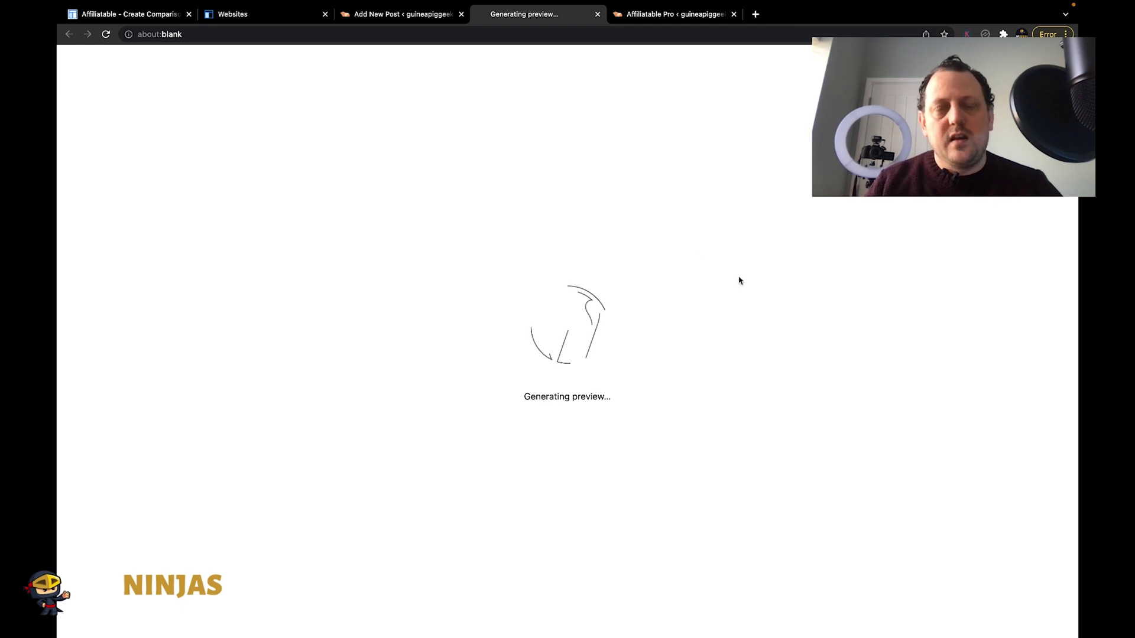
scroll(762, 266, "down", 5)
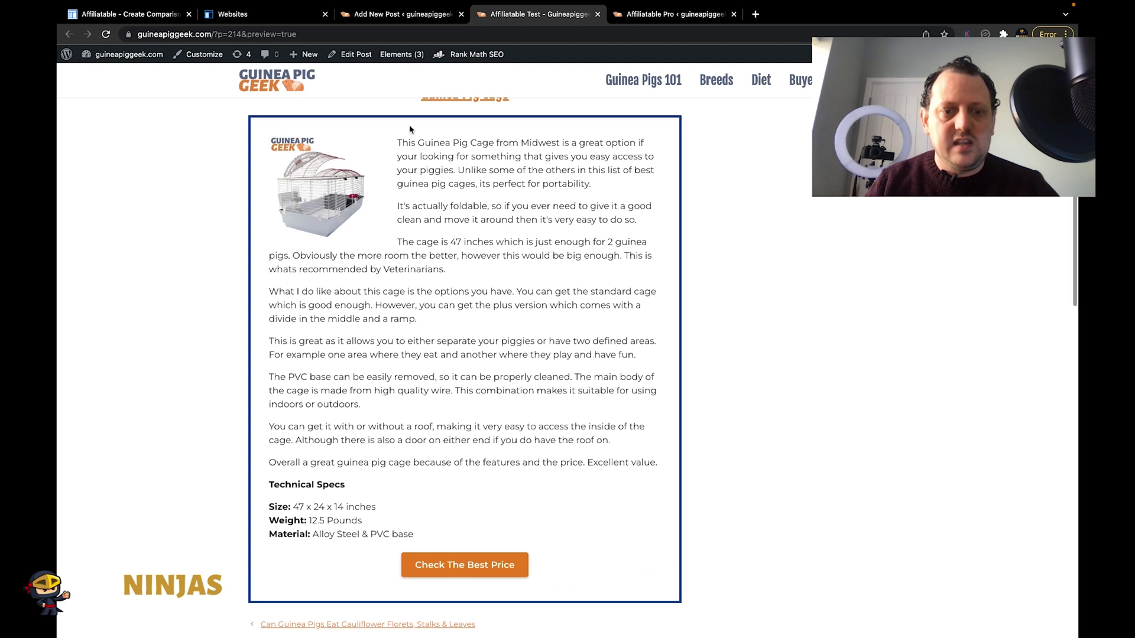
scroll(652, 402, "down", 1)
scroll(652, 402, "up", 1)
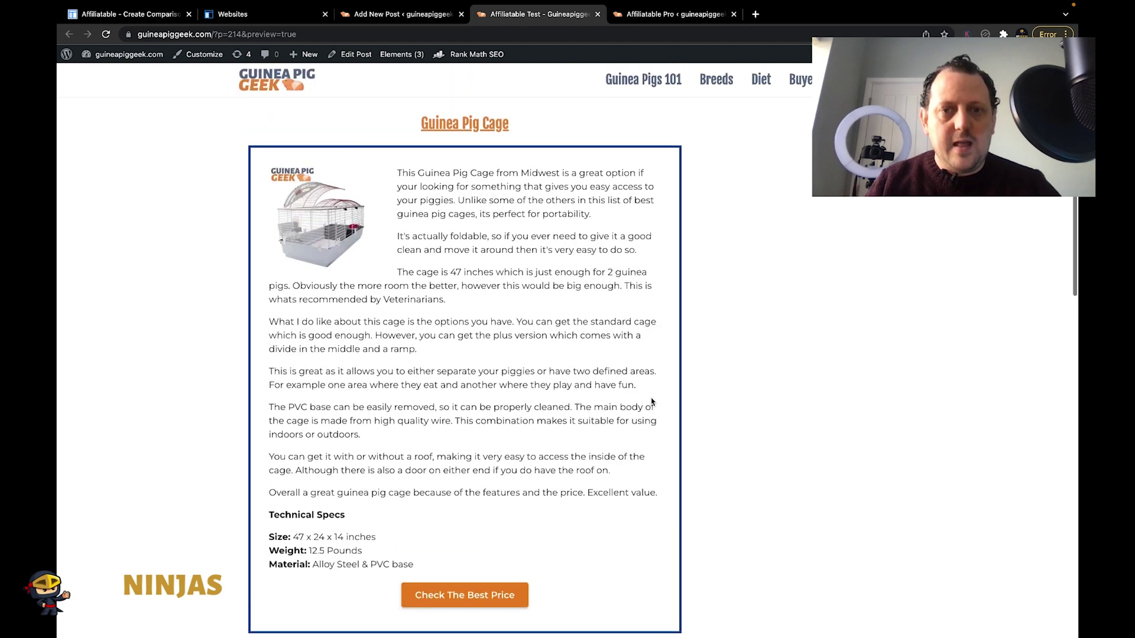
scroll(673, 365, "down", 2)
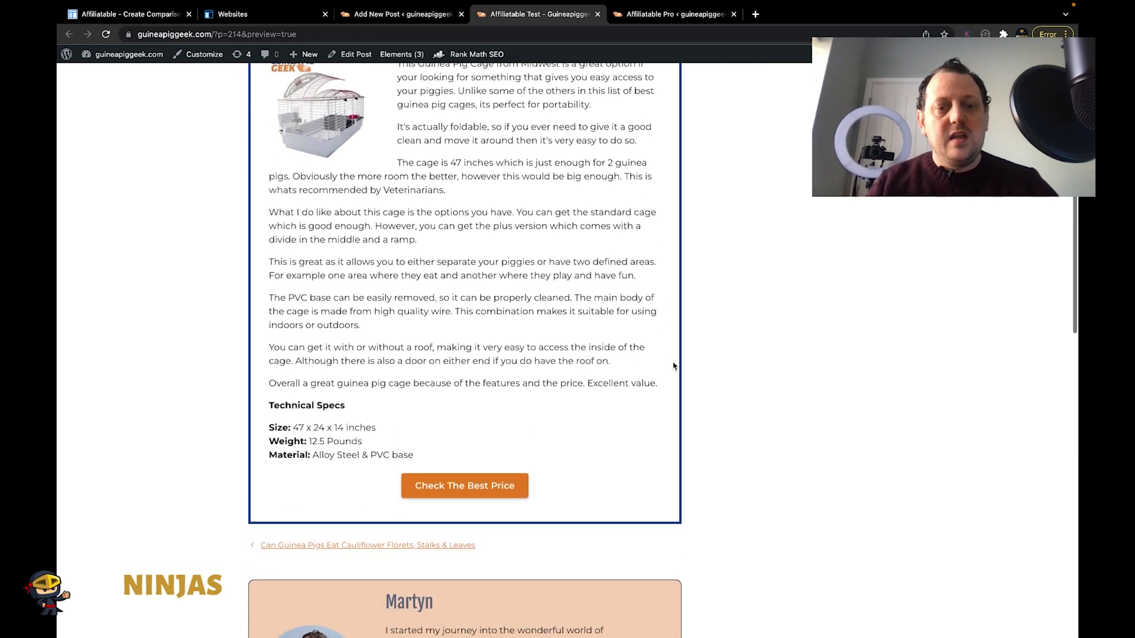
scroll(673, 366, "up", 1)
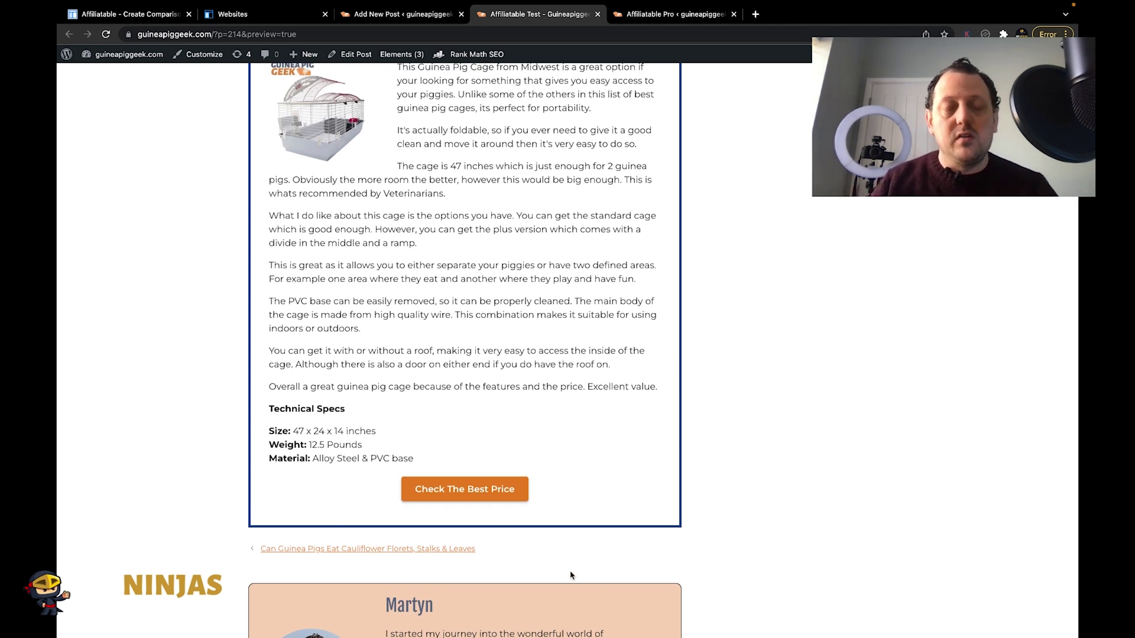
scroll(603, 435, "up", 2)
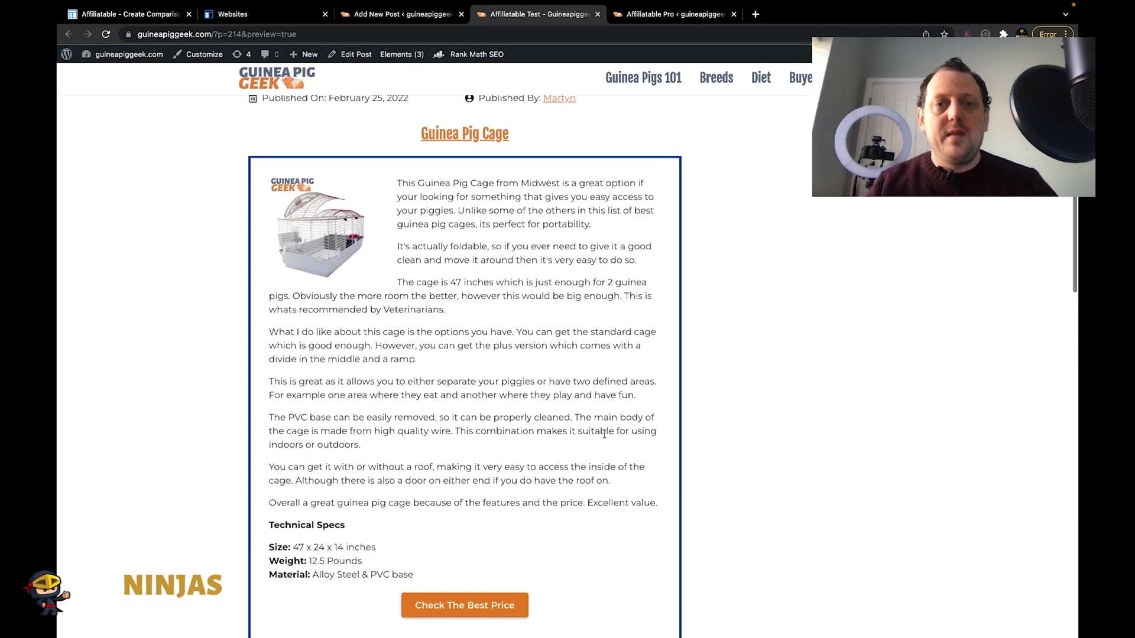
scroll(605, 435, "down", 1)
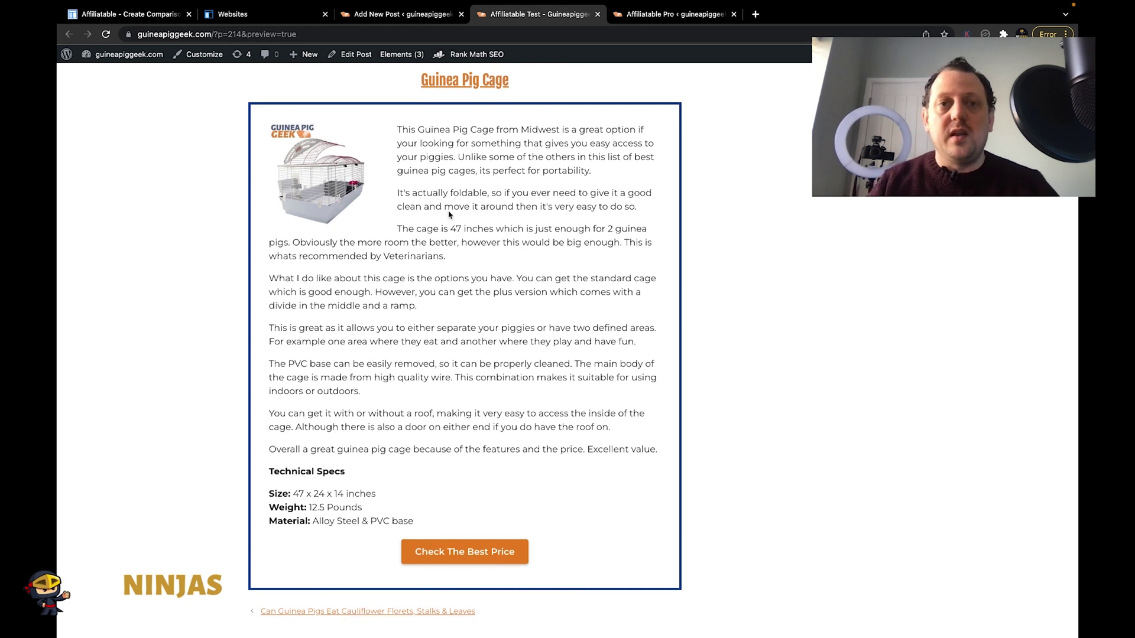
From the Product Box list, edit Guinea Pig Cage and keep its theme style as Box 4 (Free)
left_click(236, 16)
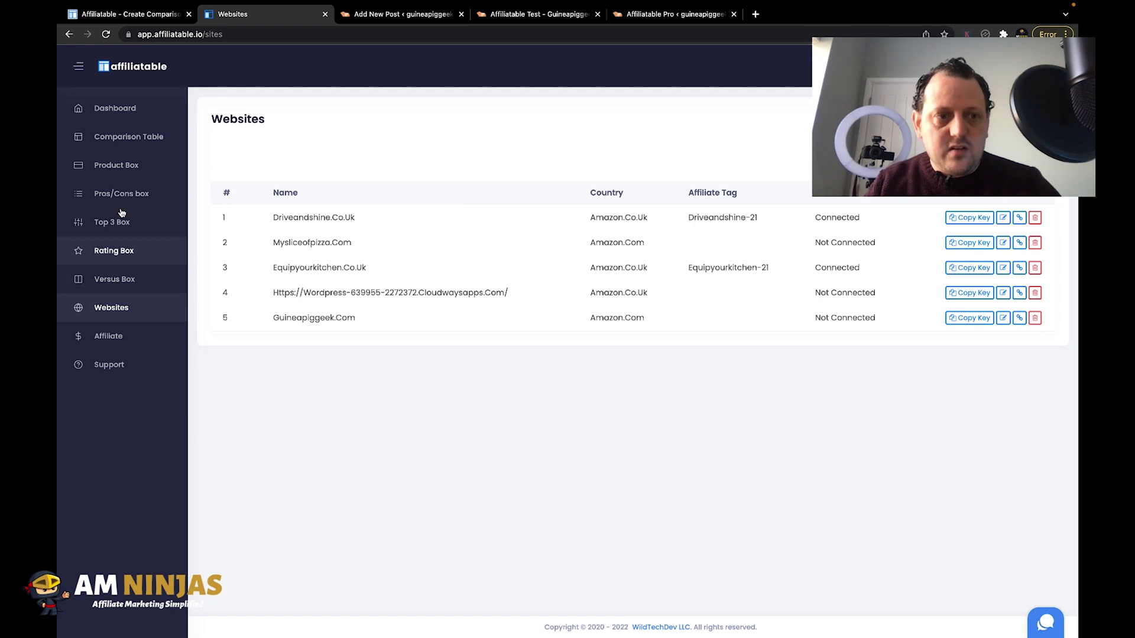
left_click(120, 166)
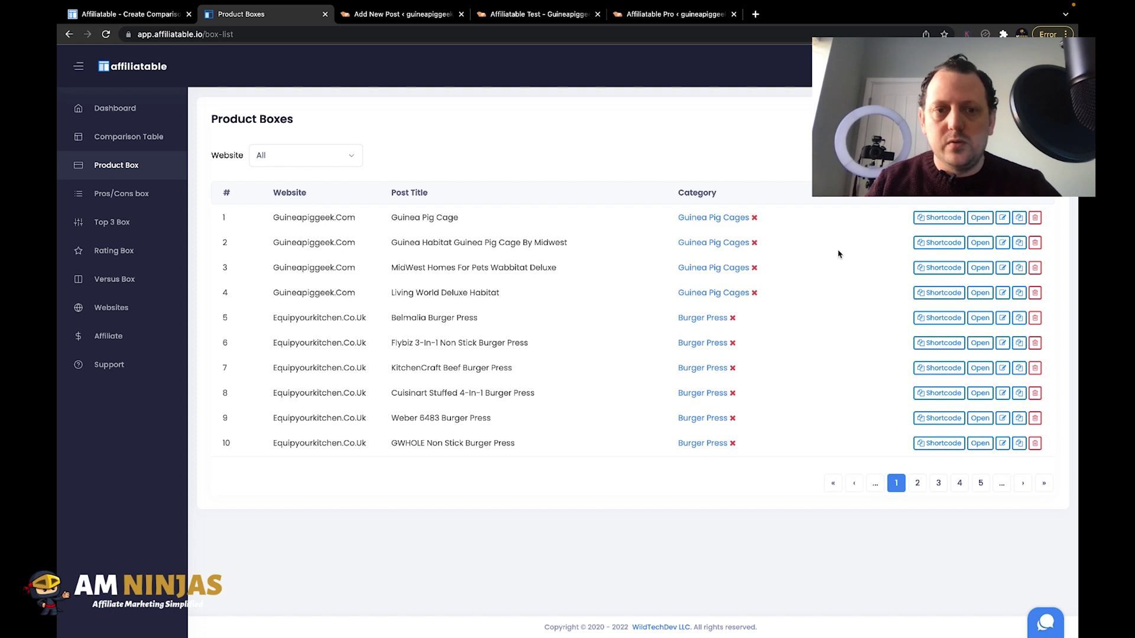
left_click(1003, 218)
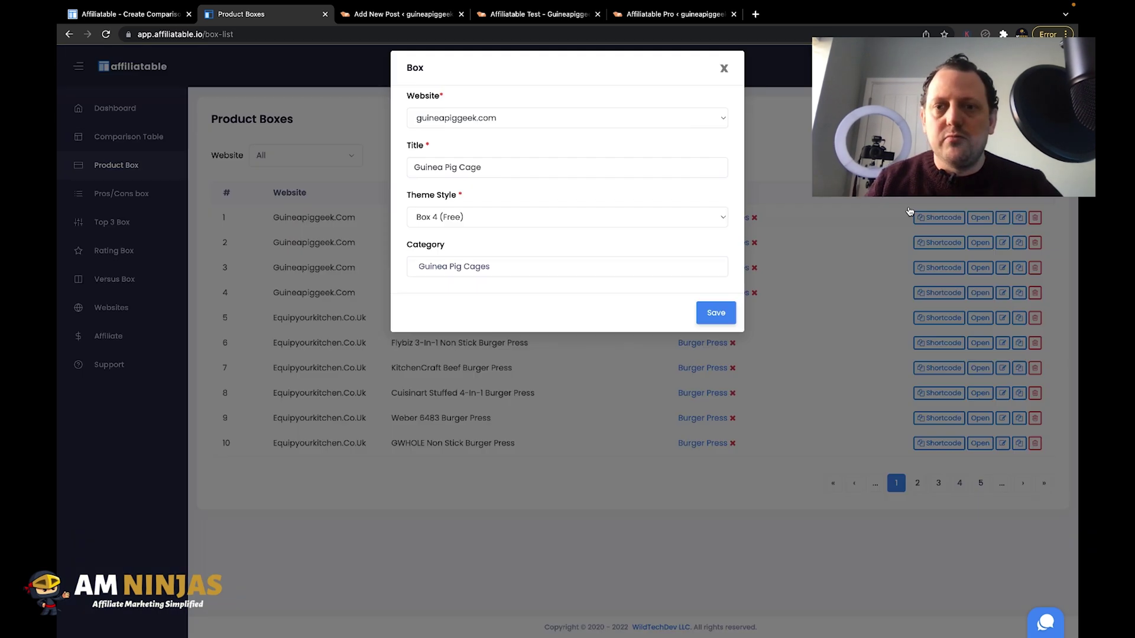
left_click(508, 218)
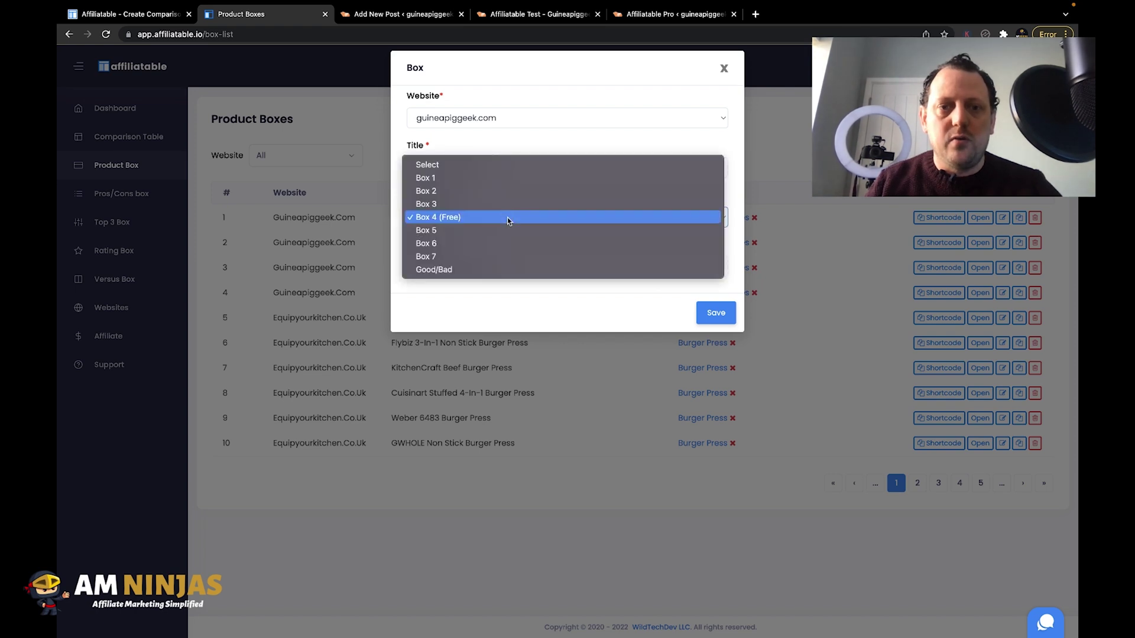
left_click(764, 277)
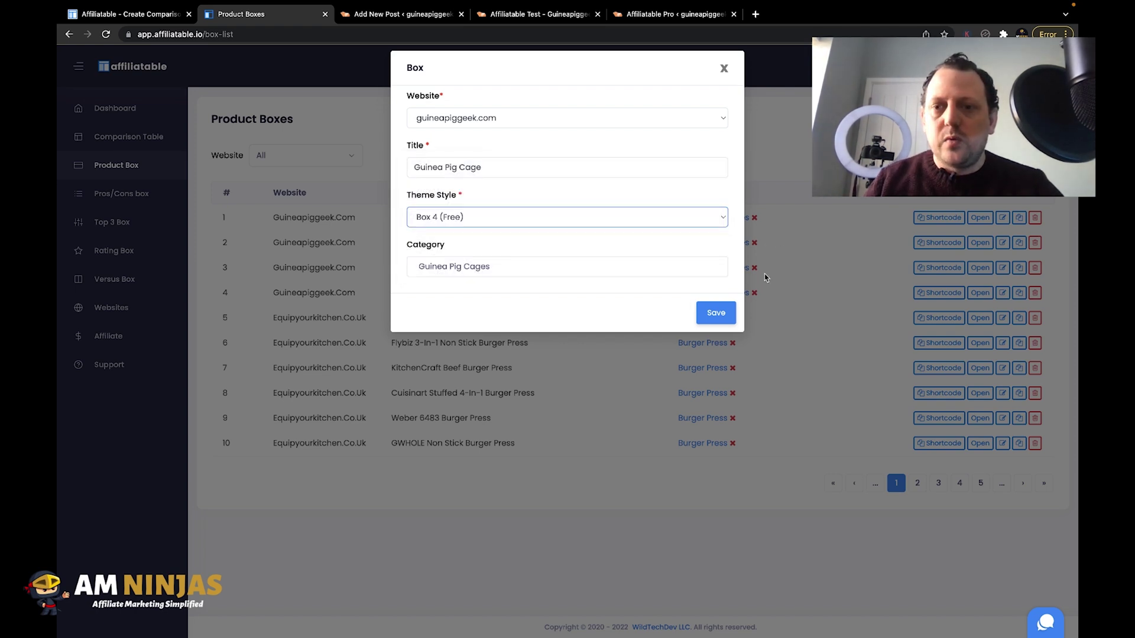
left_click(724, 70)
Save the Guinea Pig Cage box and apply the first box style in the style editor
left_click(718, 318)
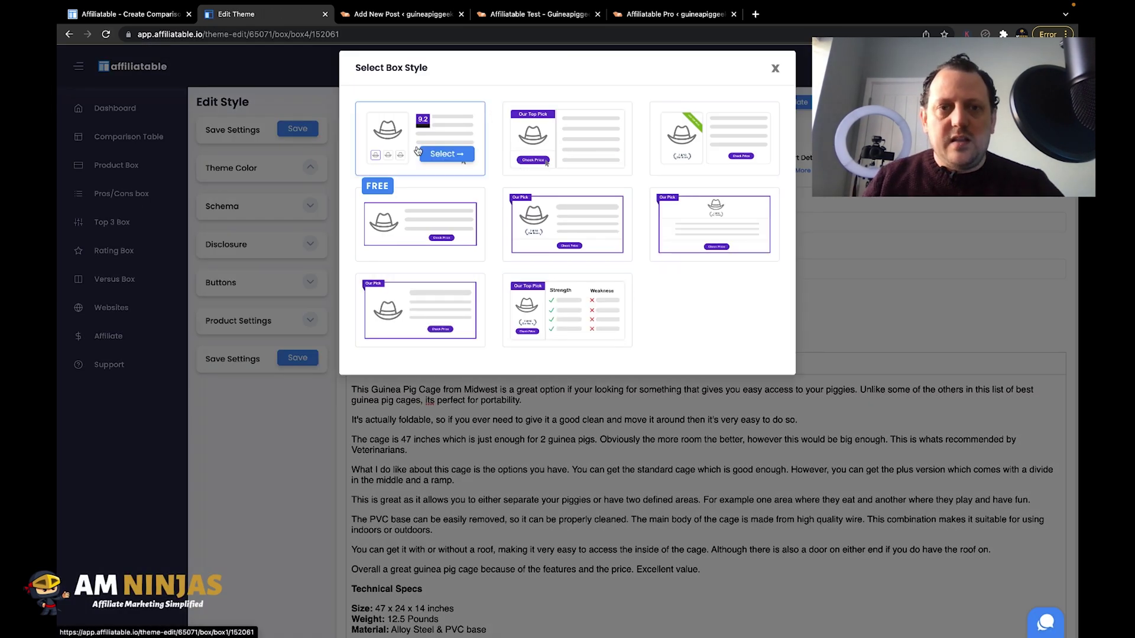
left_click(447, 153)
scroll(549, 363, "down", 8)
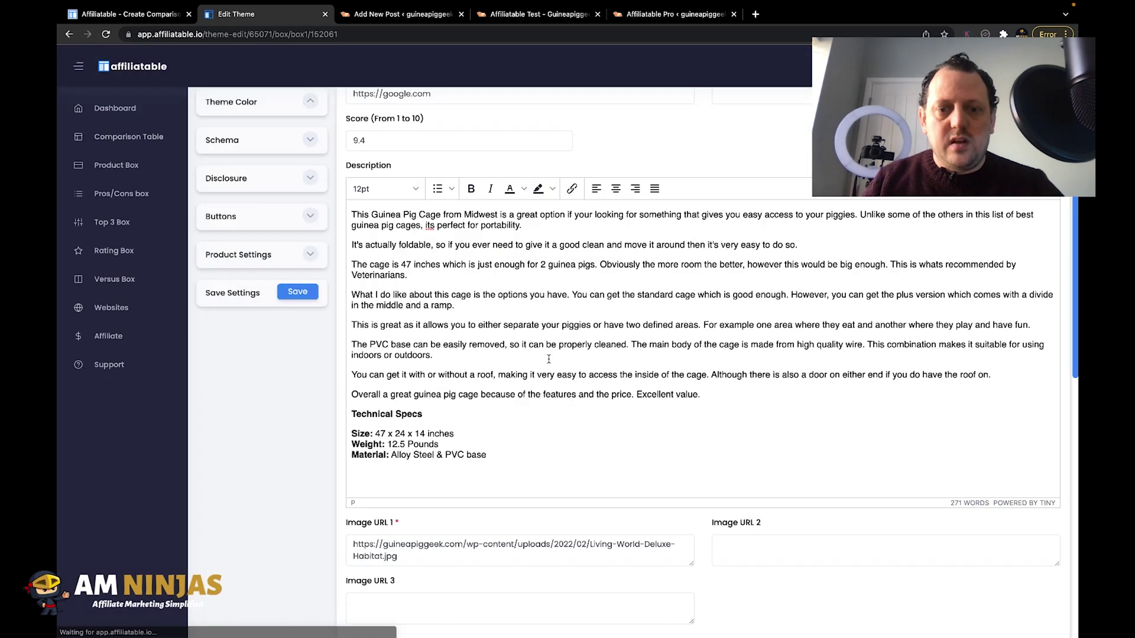
scroll(550, 363, "down", 5)
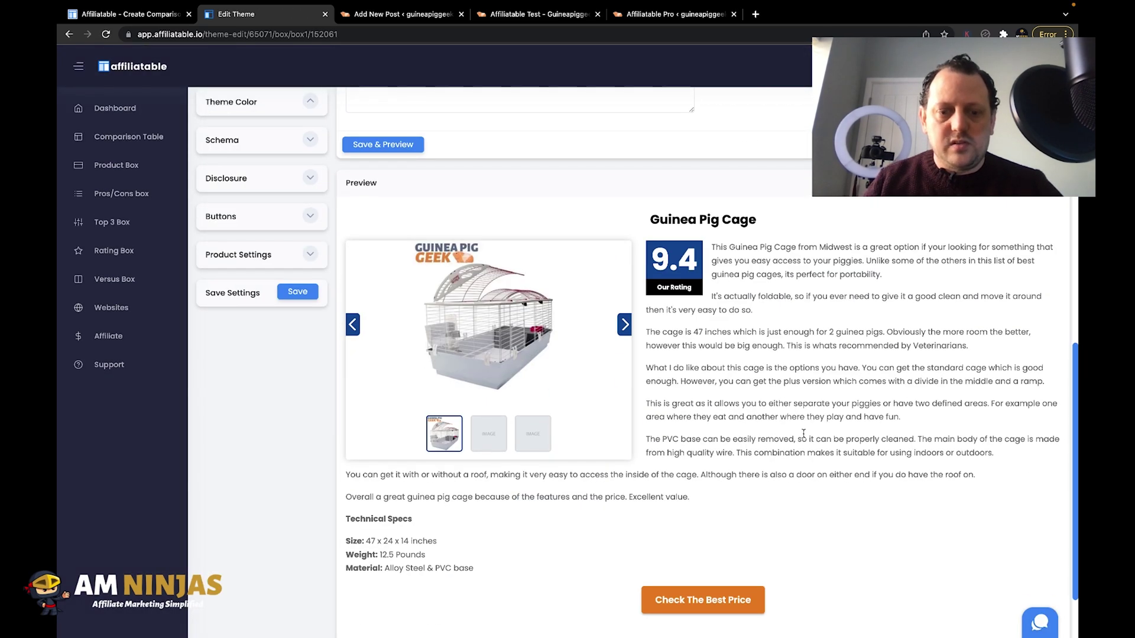
scroll(804, 434, "up", 15)
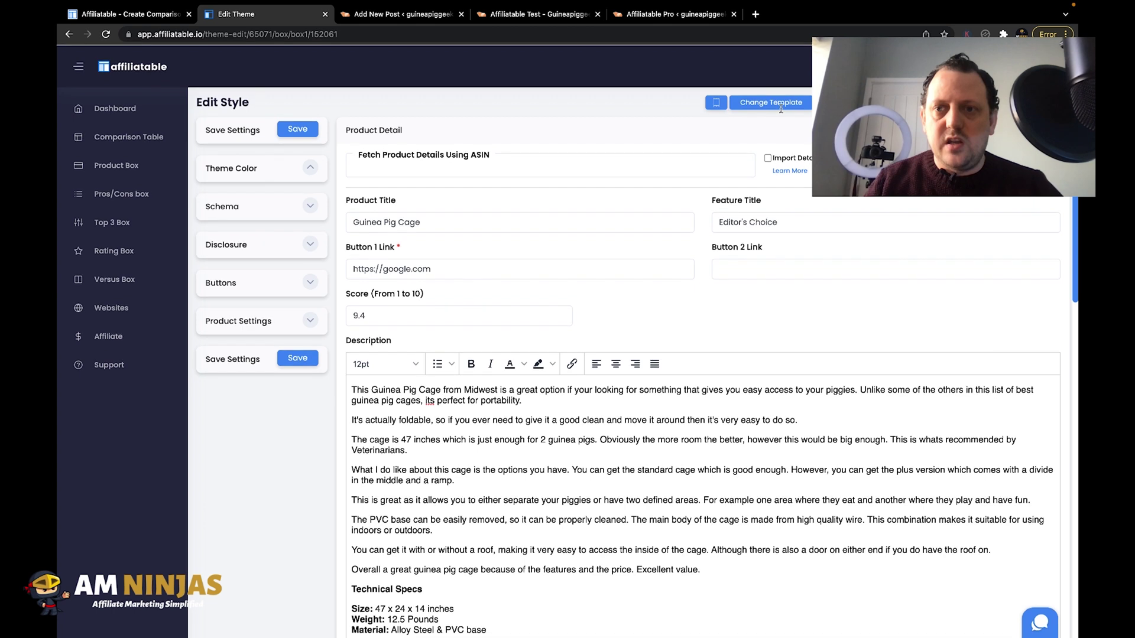
Switch the box to the Editor's Choice template
left_click(781, 107)
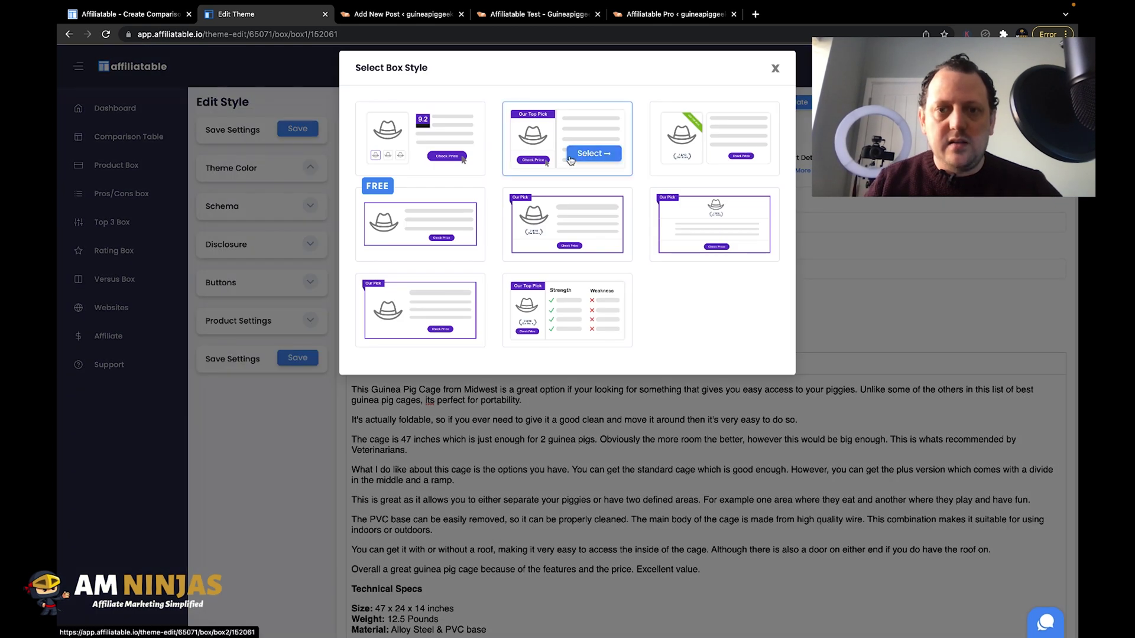
left_click(557, 146)
scroll(795, 432, "down", 10)
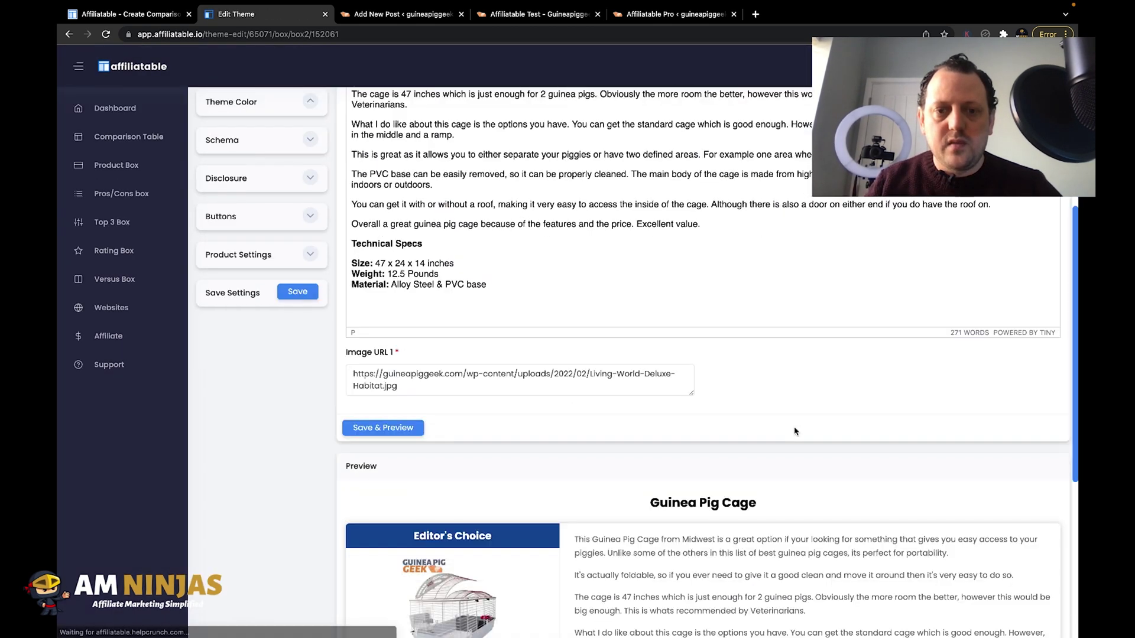
scroll(786, 425, "down", 1)
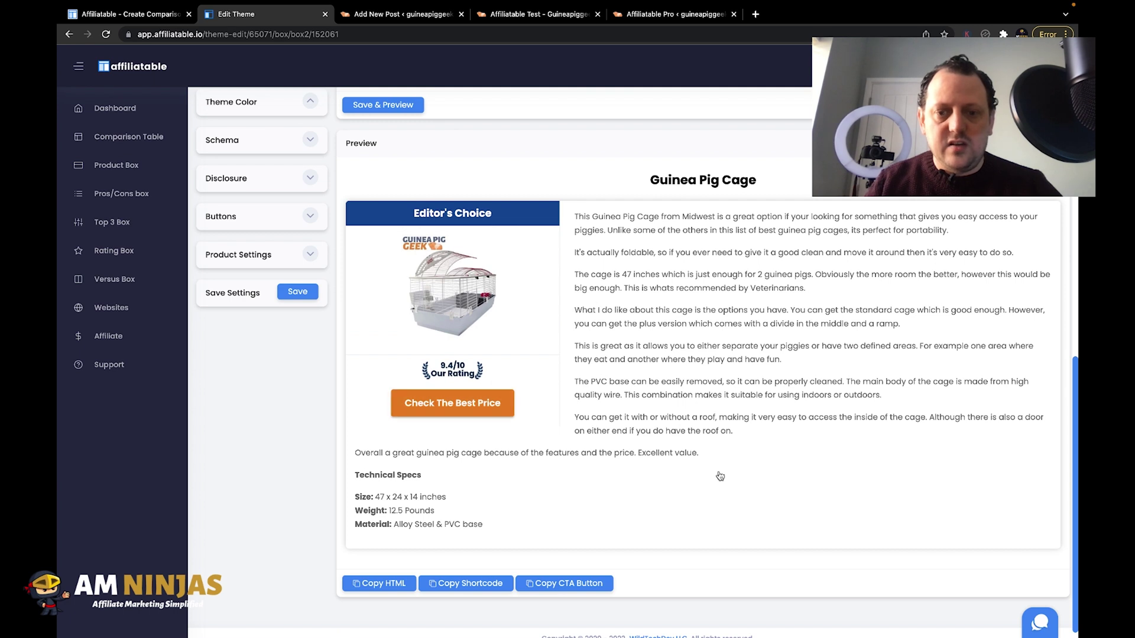
scroll(685, 332, "up", 15)
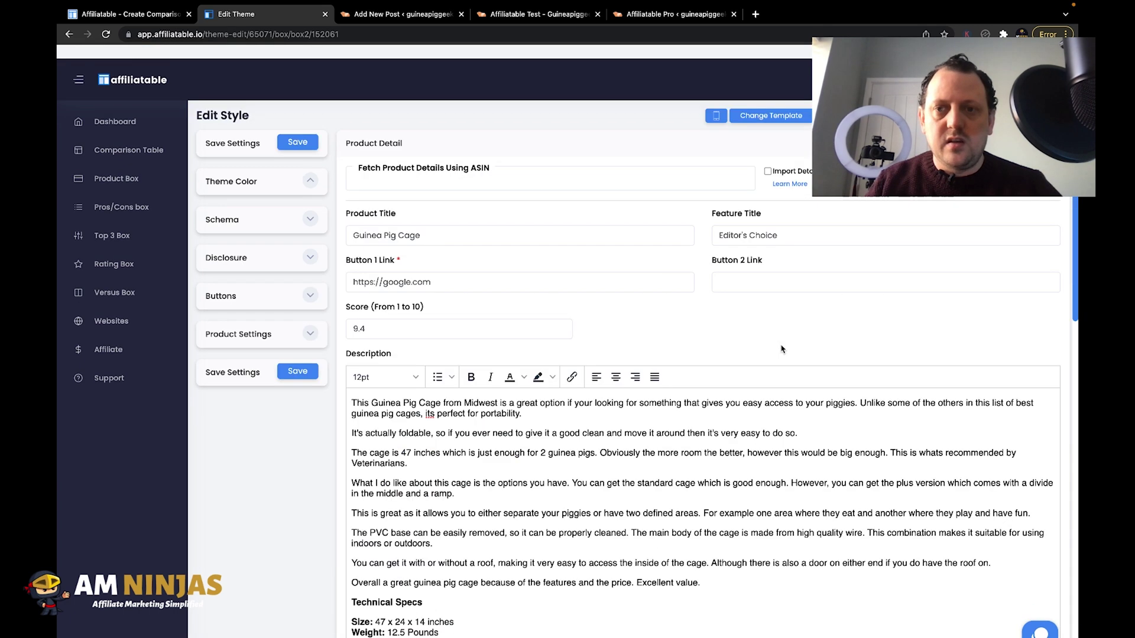
Preview the box full-page at mobile, tablet and desktop widths
left_click(718, 104)
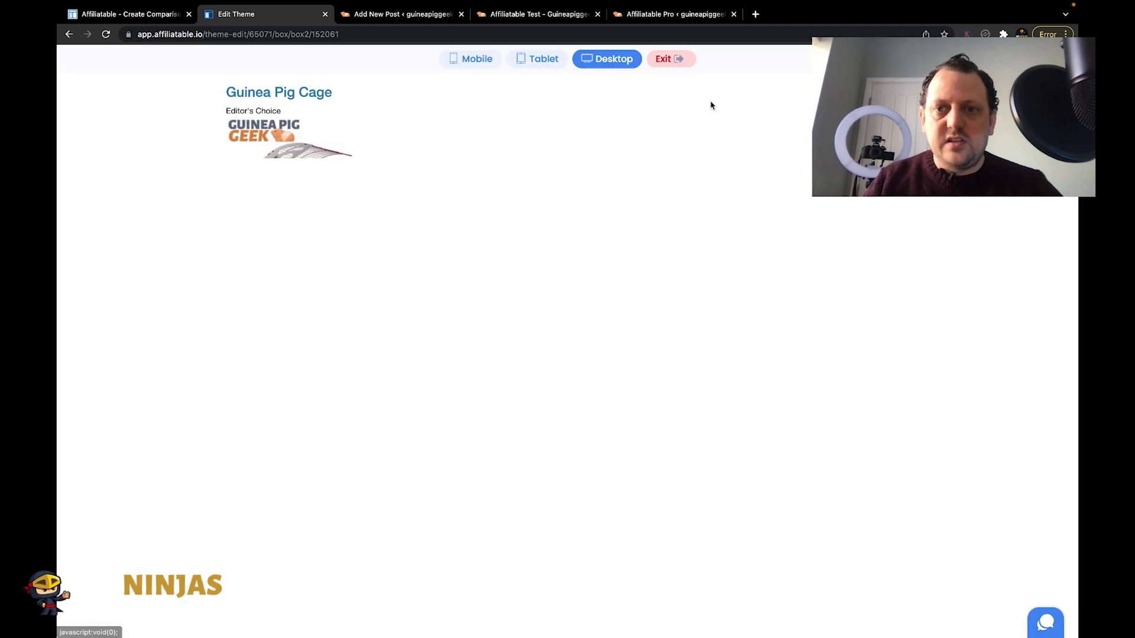
left_click(475, 59)
left_click(539, 61)
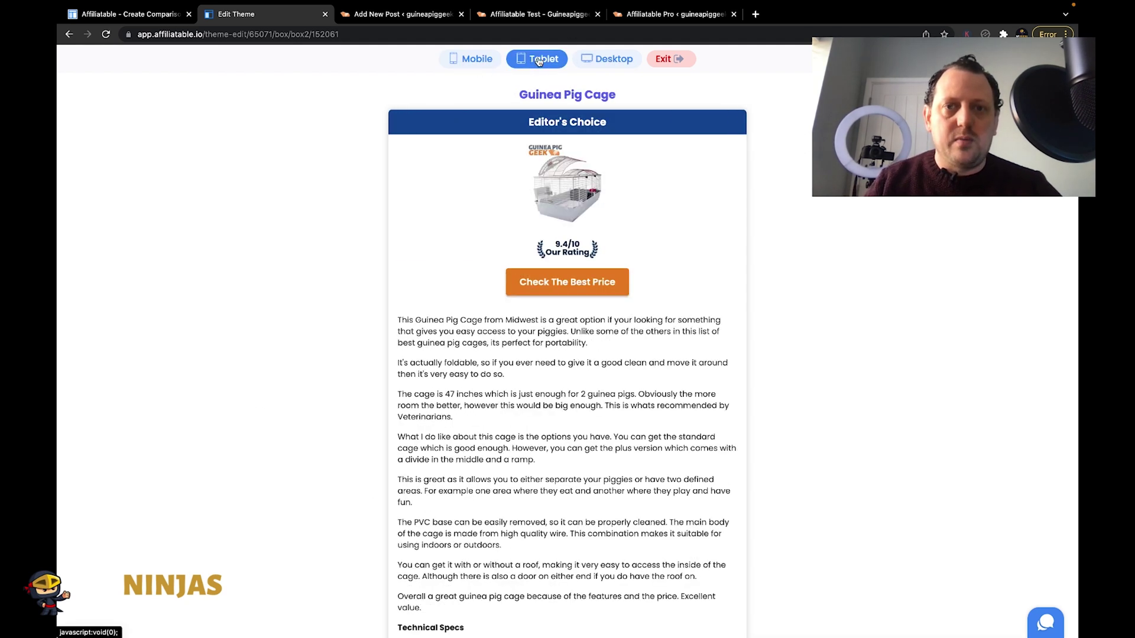
left_click(590, 61)
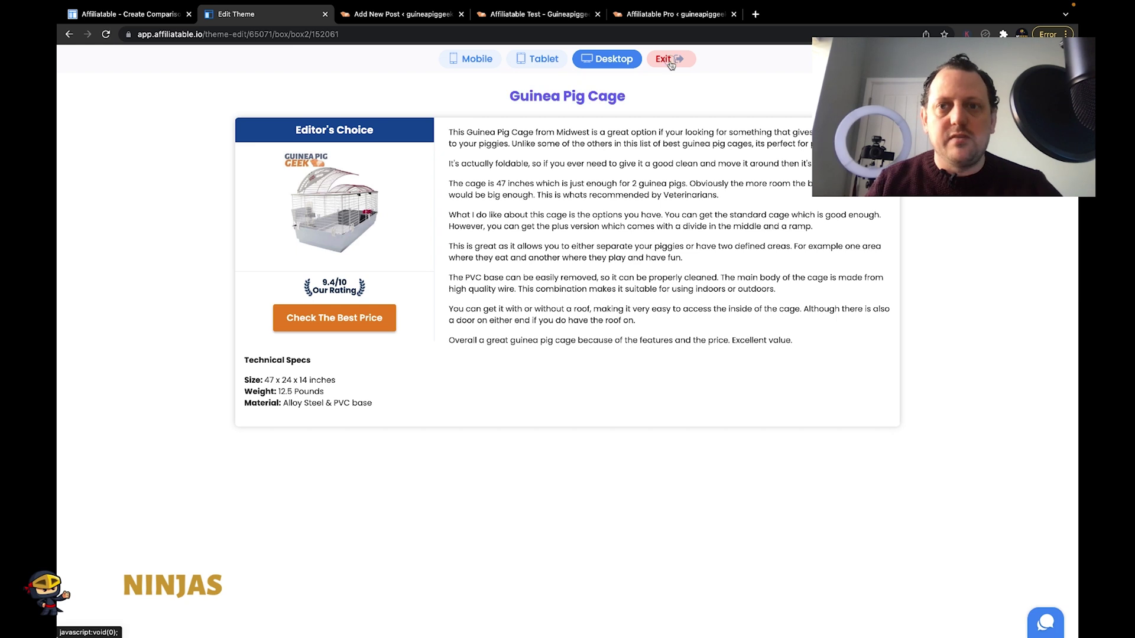